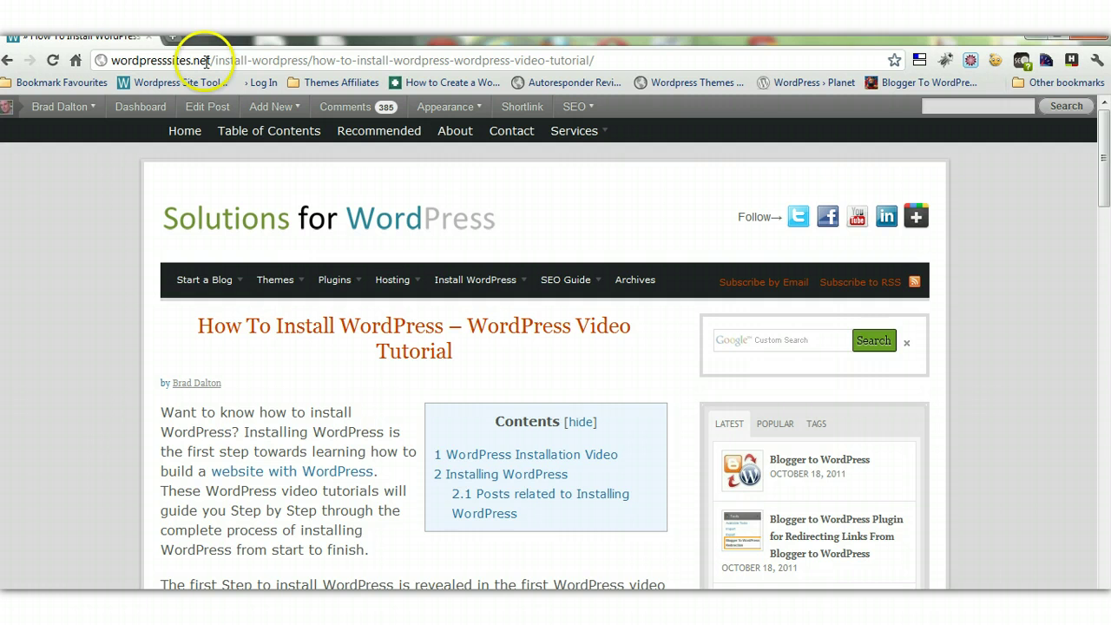
Step: Highlight the install-wordpress category segment of the post's address to examine it
drag(215, 60, 309, 60)
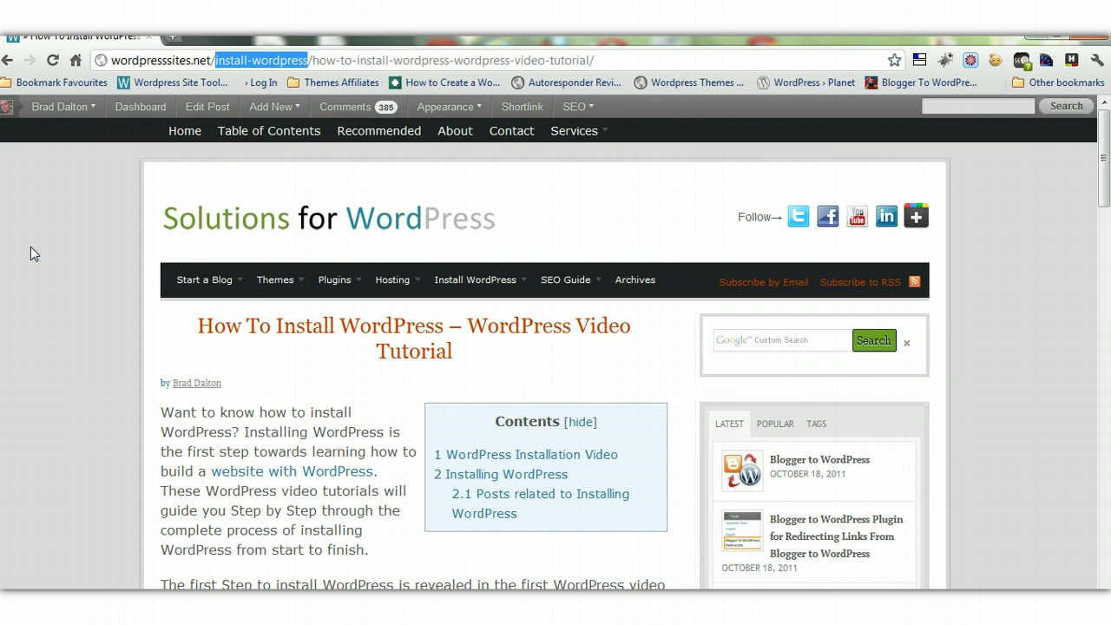
click(98, 211)
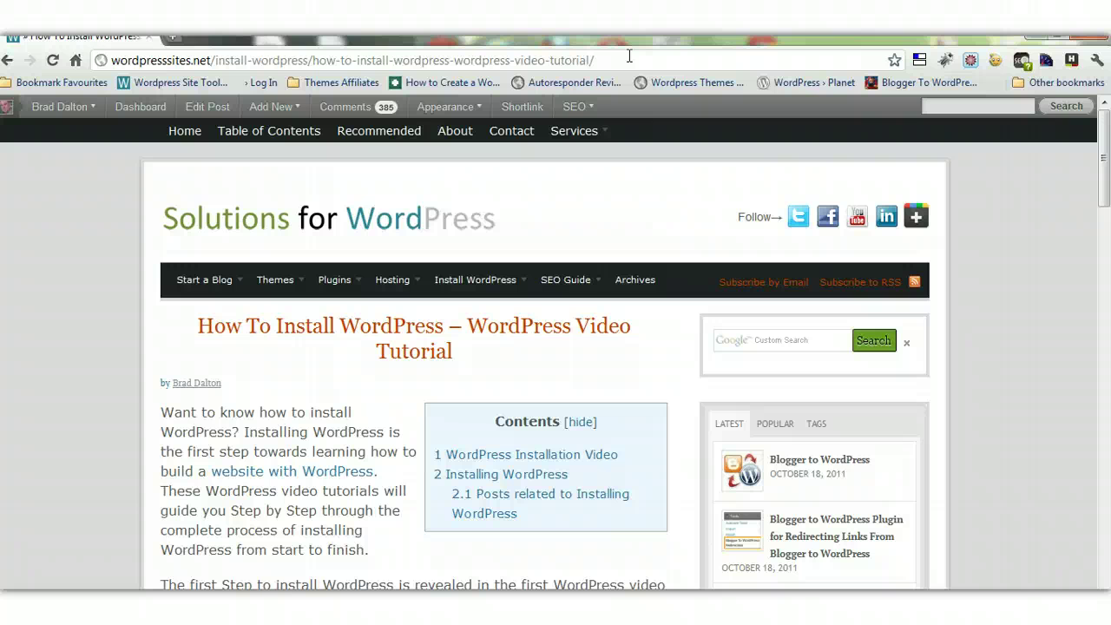
click(214, 60)
drag(214, 60, 310, 60)
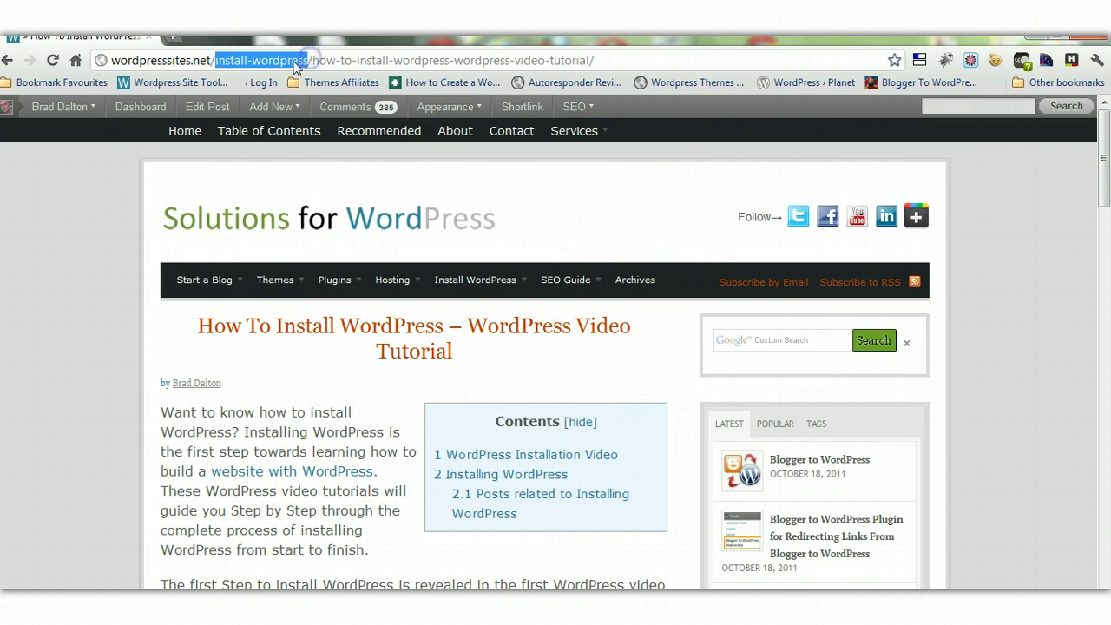
click(65, 218)
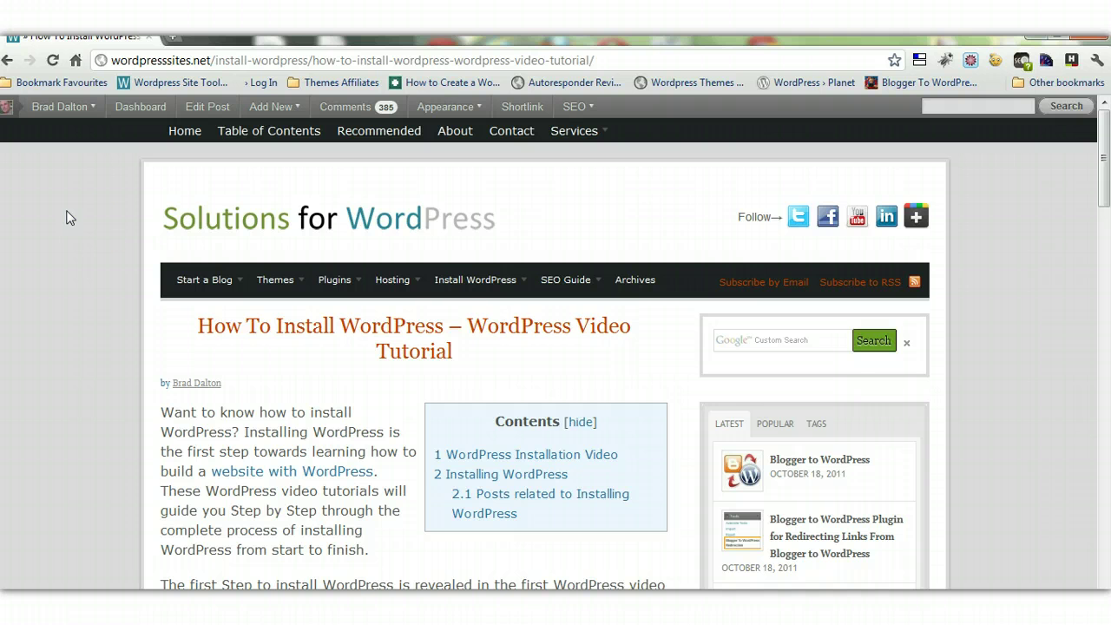
Step: Copy the old install-wordpress-2 video tutorial URL from the Notepad notes, then hide the notes
mouse_move(452, 280)
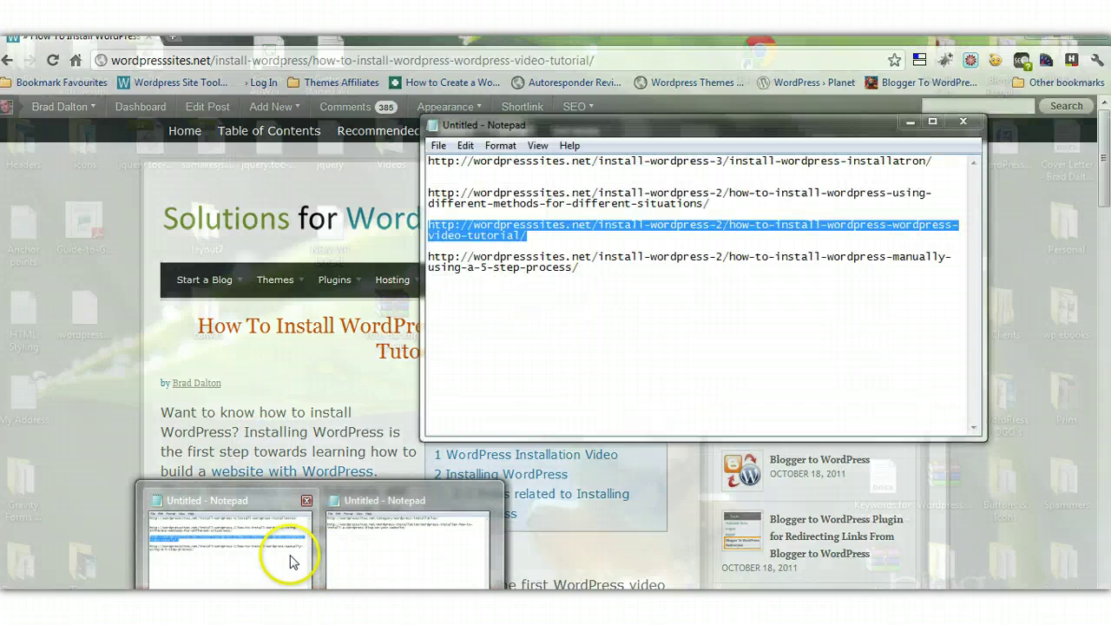
click(289, 556)
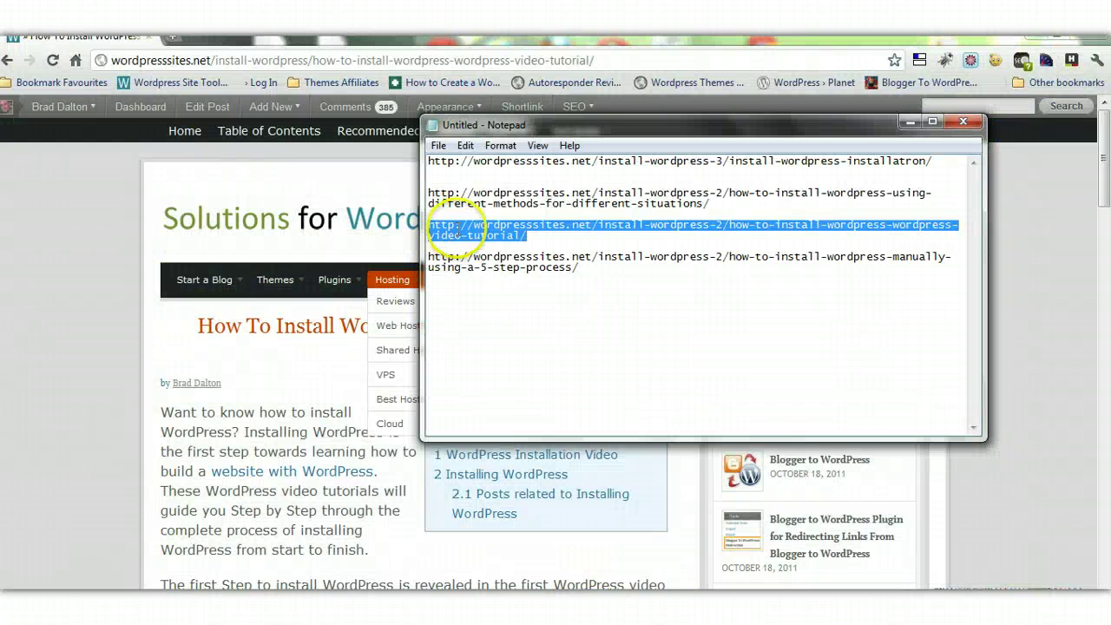
right_click(456, 230)
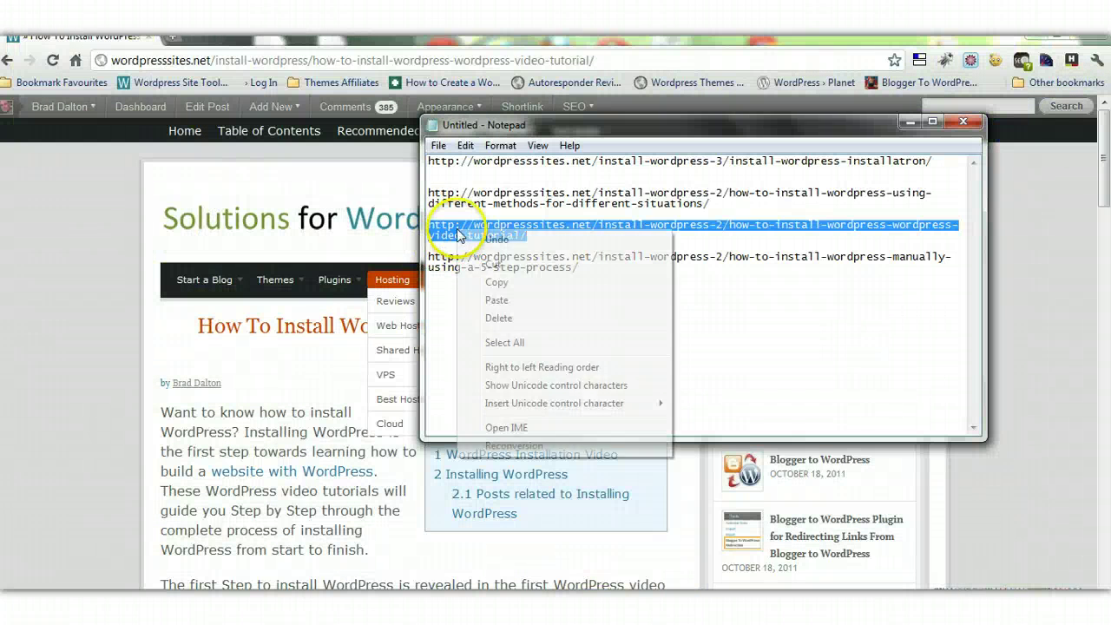
click(465, 279)
click(909, 121)
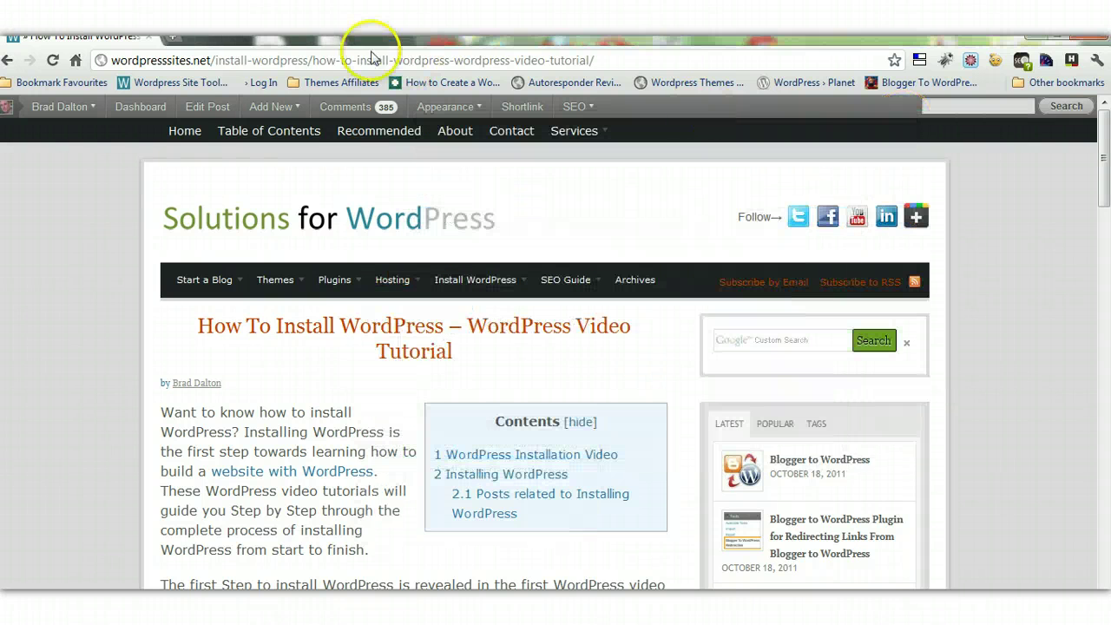
click(118, 60)
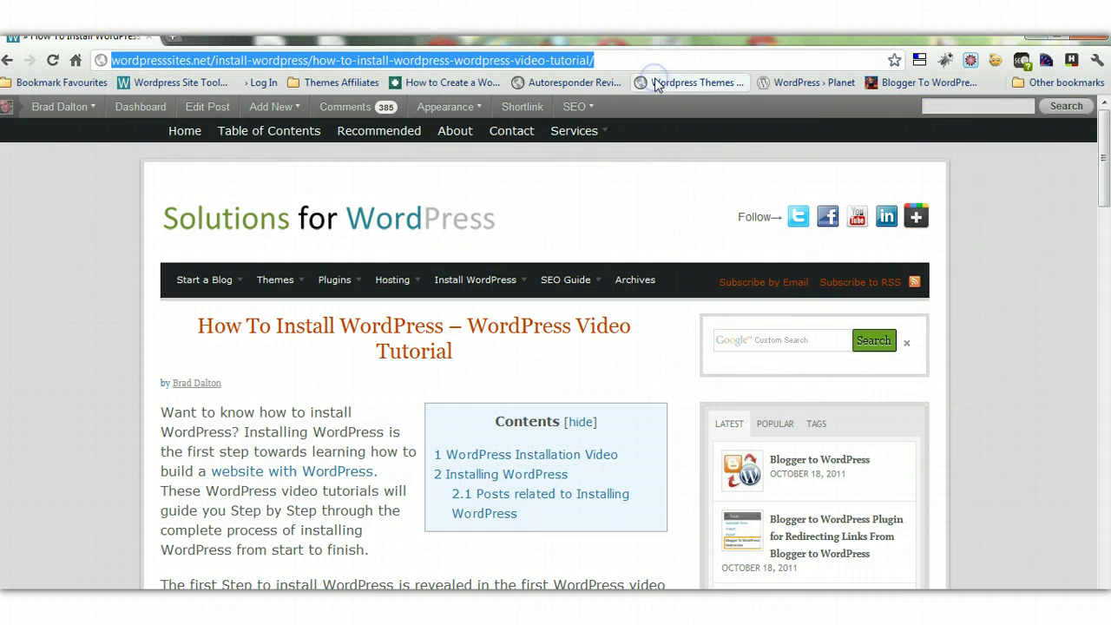
Step: Replace the address bar contents with the old install-wordpress-2 video tutorial URL
key(BackSpace)
right_click(174, 56)
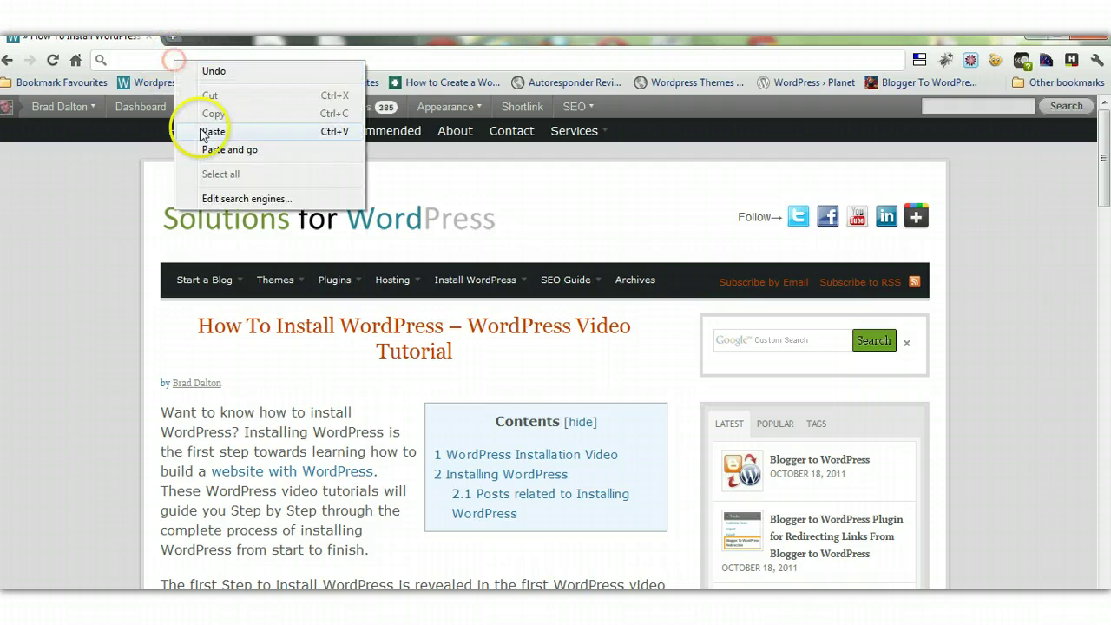
click(206, 129)
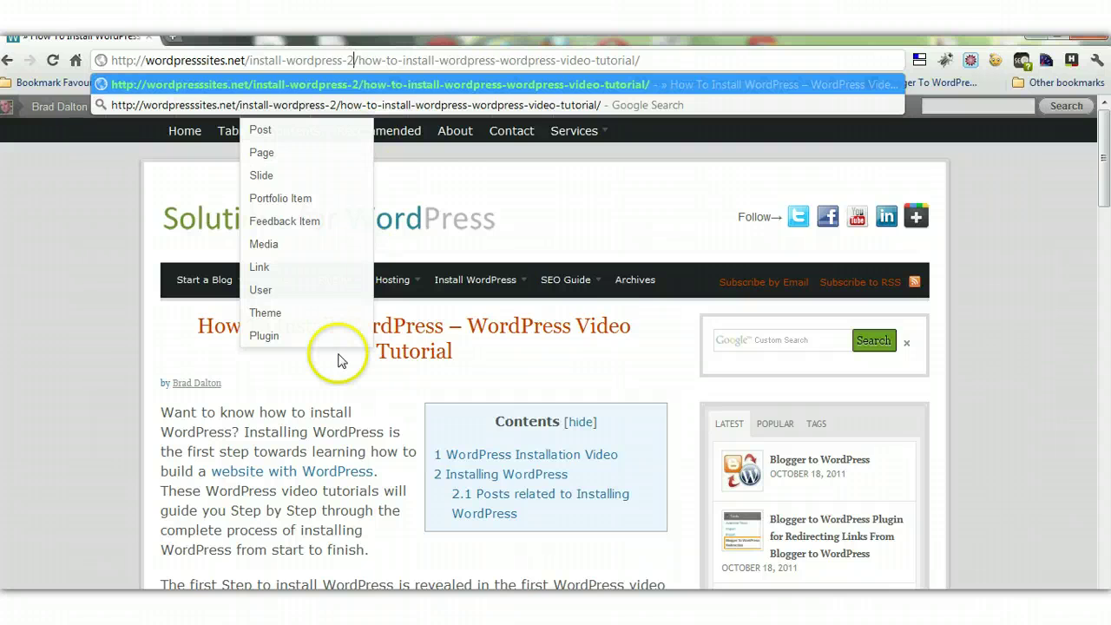
Step: Switch to the Edit Post window and go to Posts > Categories
click(312, 506)
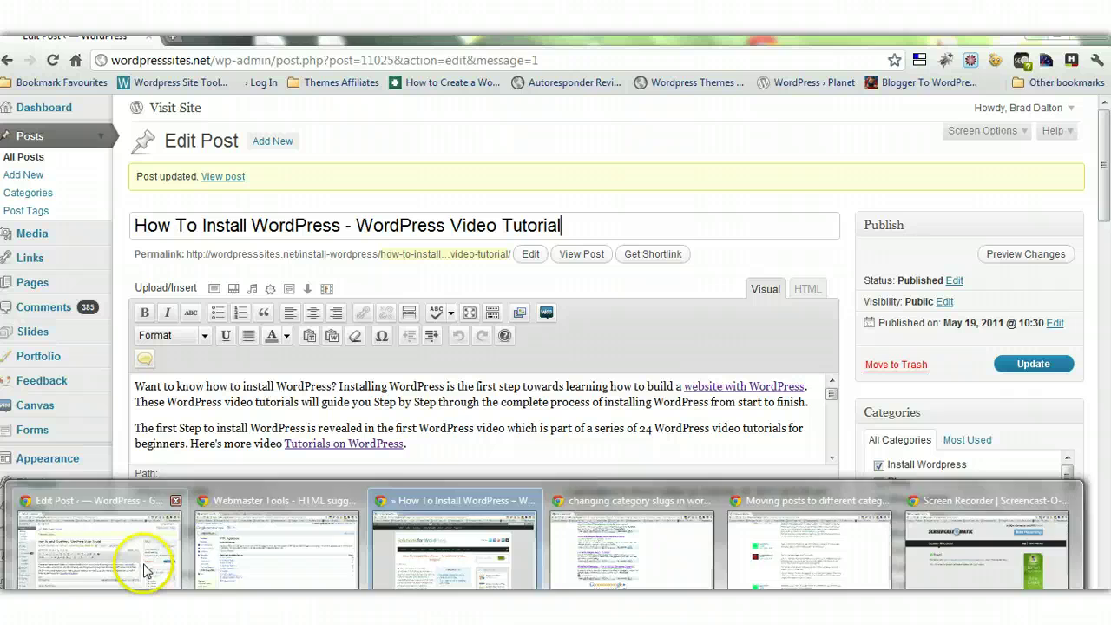
click(145, 570)
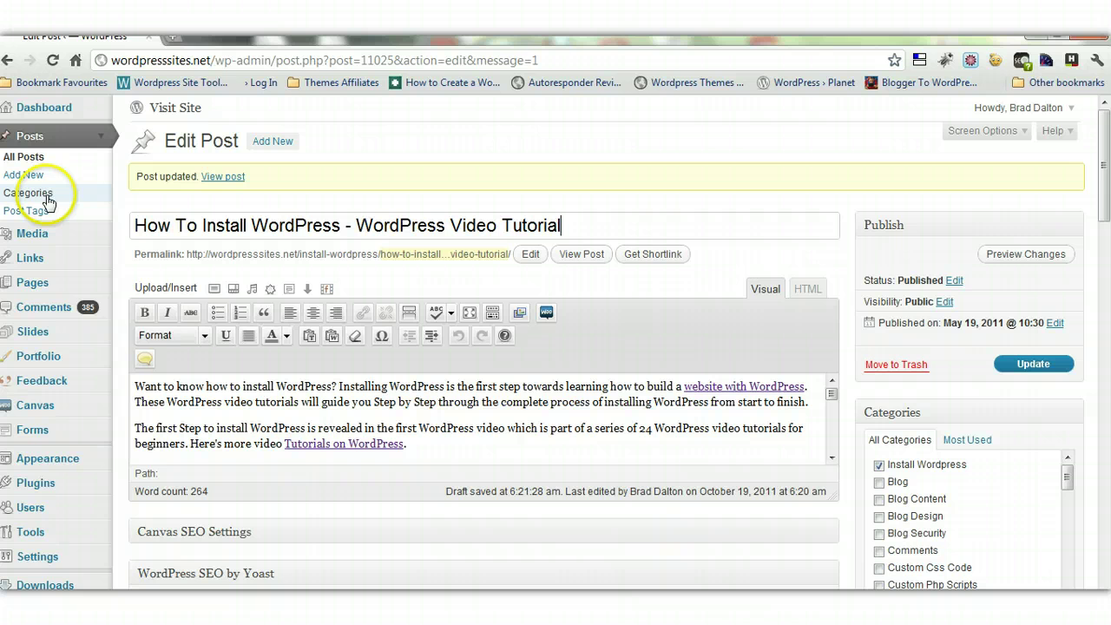
click(48, 194)
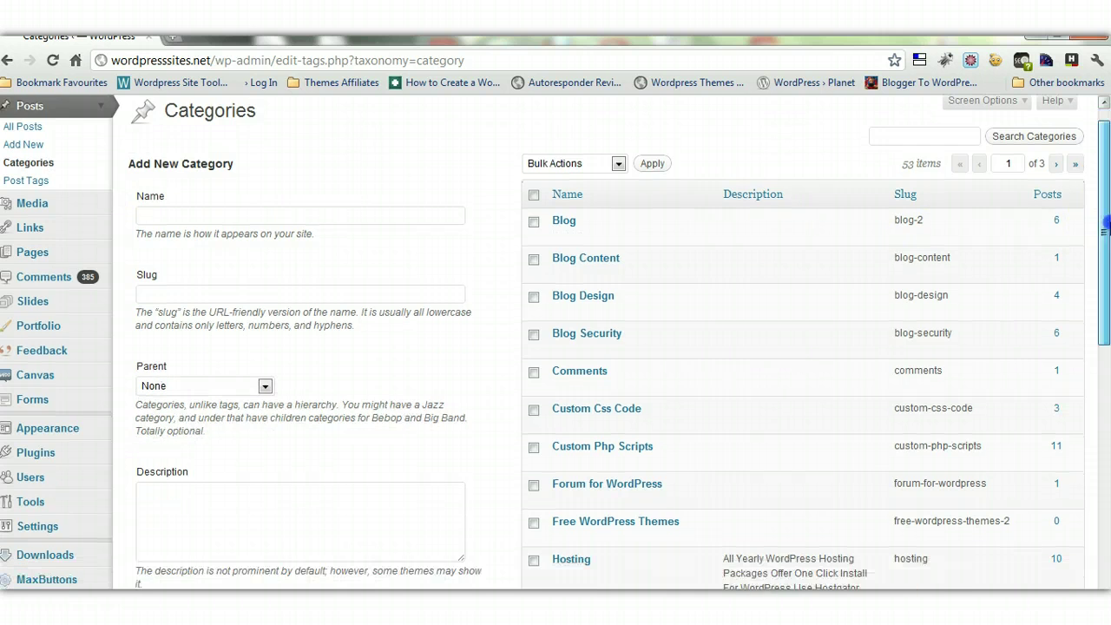
Step: Scroll to the Install Wordpress rows and Quick Edit the install-wordpress-2 duplicate
drag(1105, 295, 1104, 452)
mouse_move(652, 280)
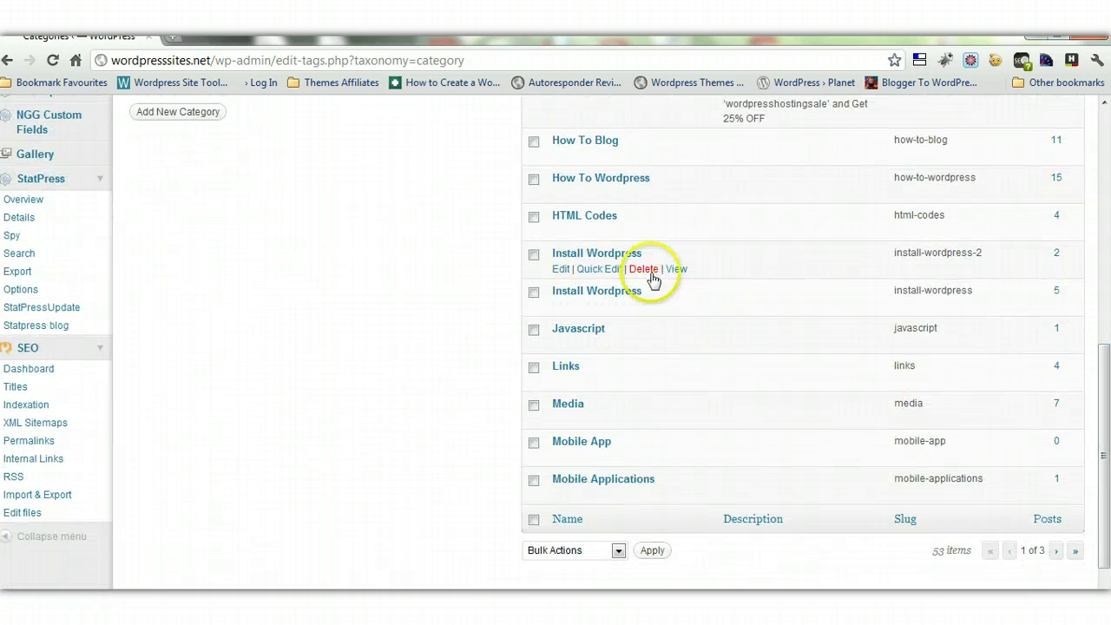
click(597, 273)
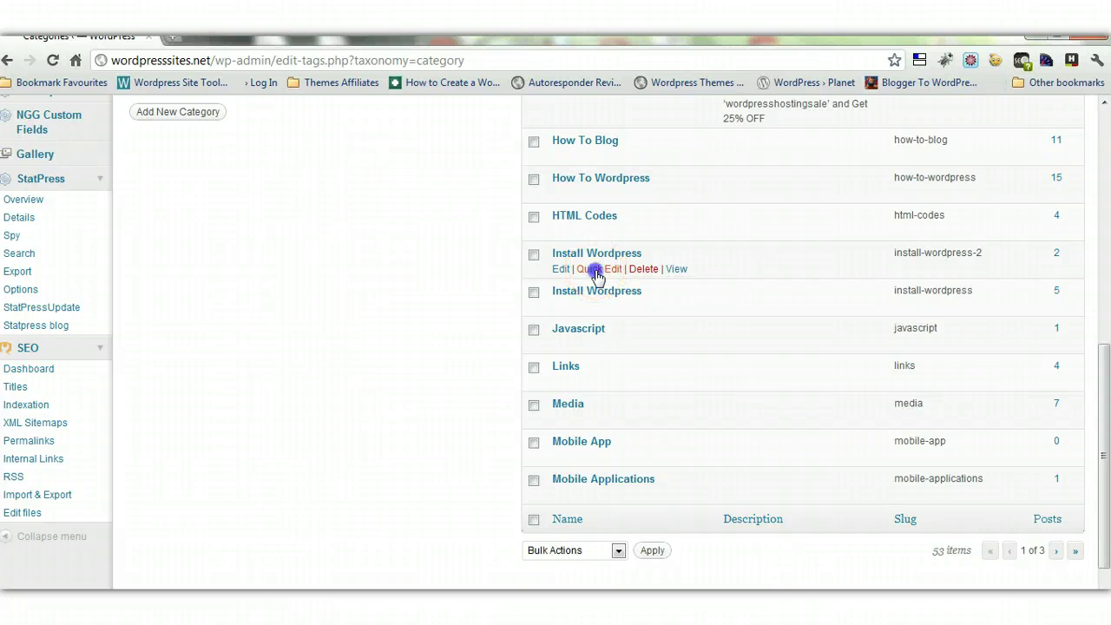
click(685, 298)
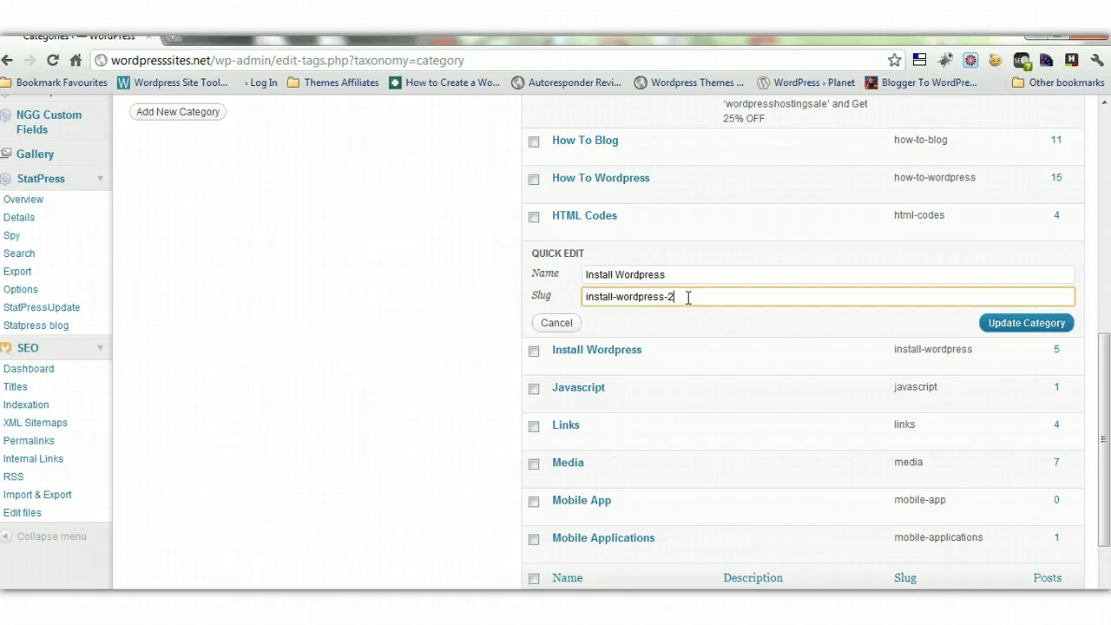
key(BackSpace)
key(BackSpace)
key(BackSpace)
text(s)
click(616, 354)
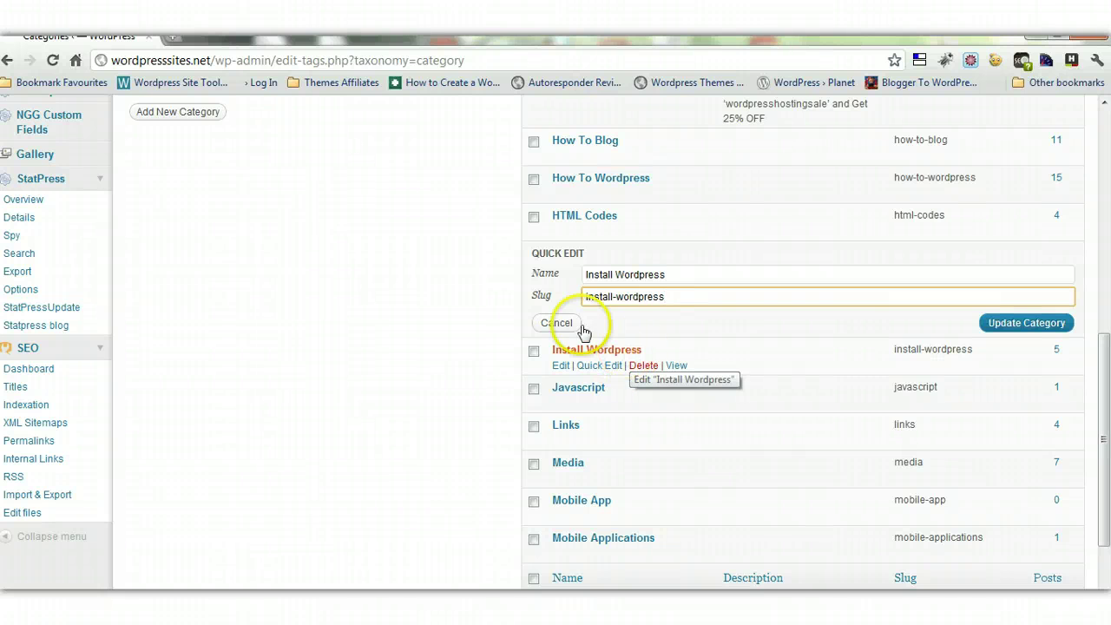
click(1014, 324)
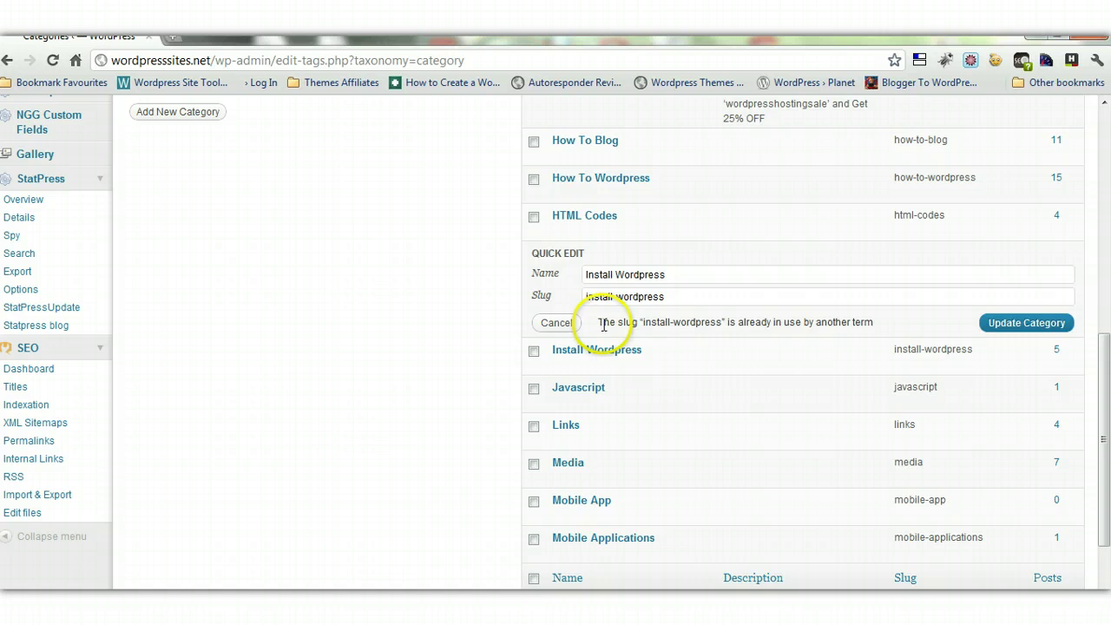
click(568, 323)
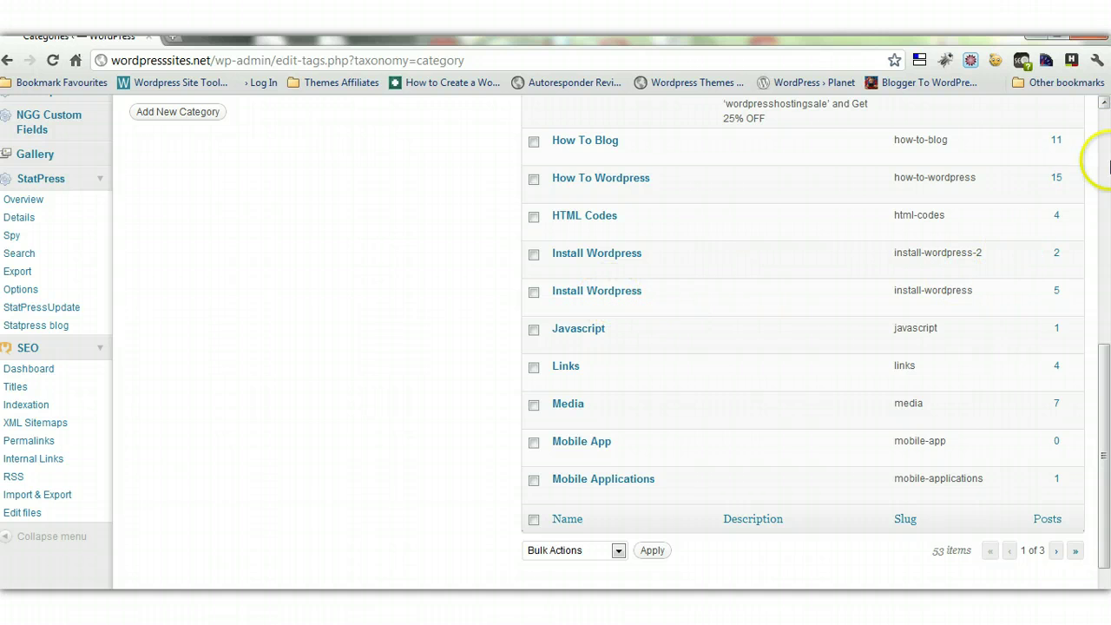
click(1105, 130)
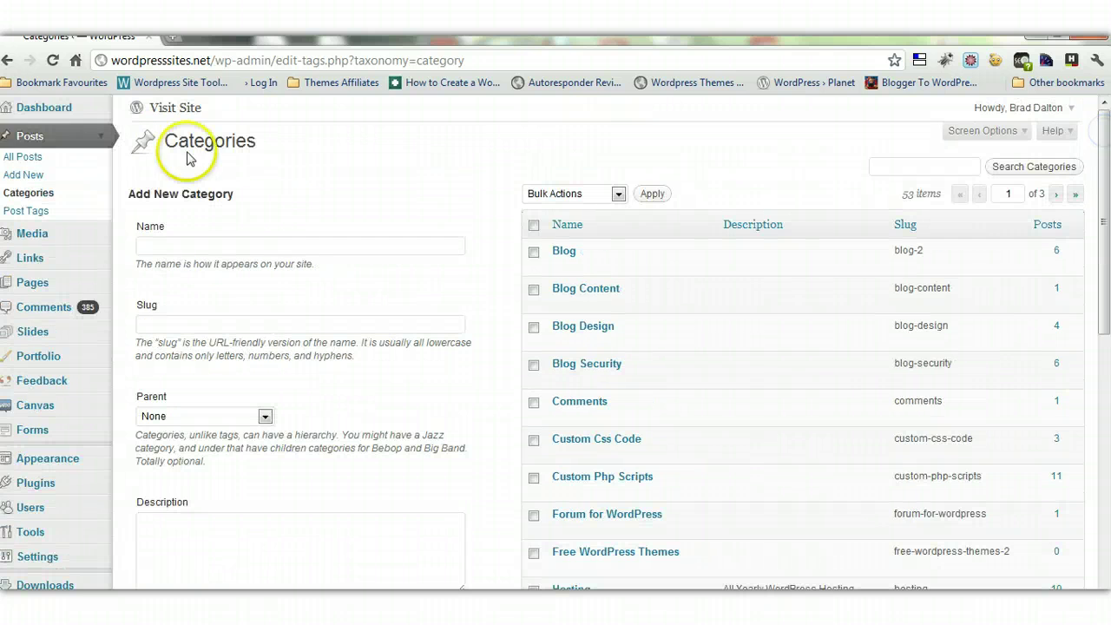
Step: Filter All Posts to show only the duplicate Install Wordpress category
click(23, 156)
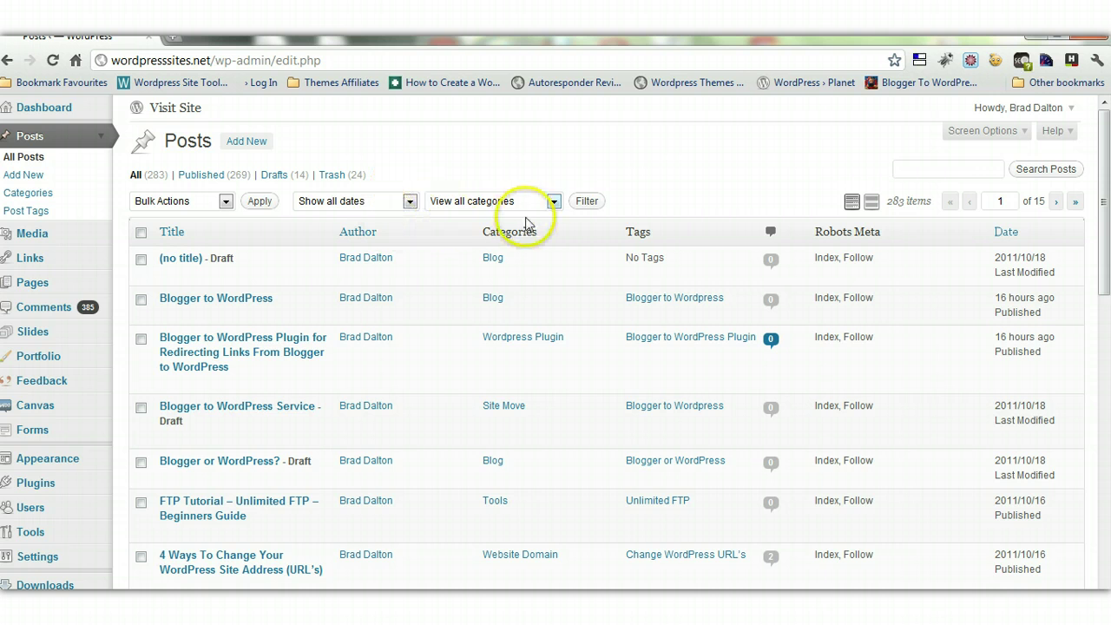
click(559, 205)
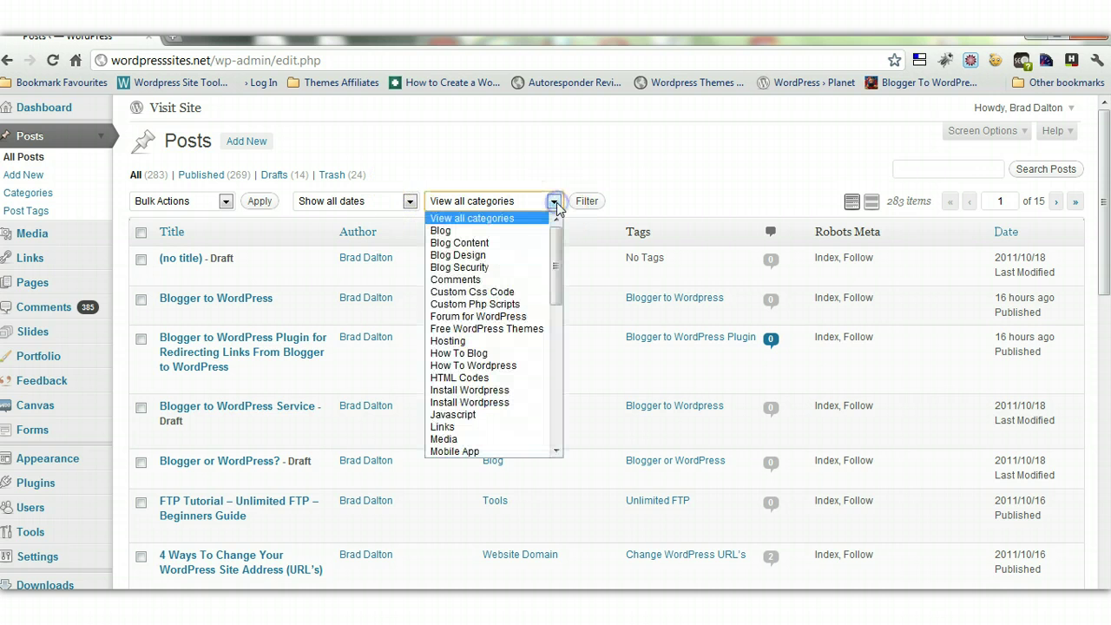
click(492, 398)
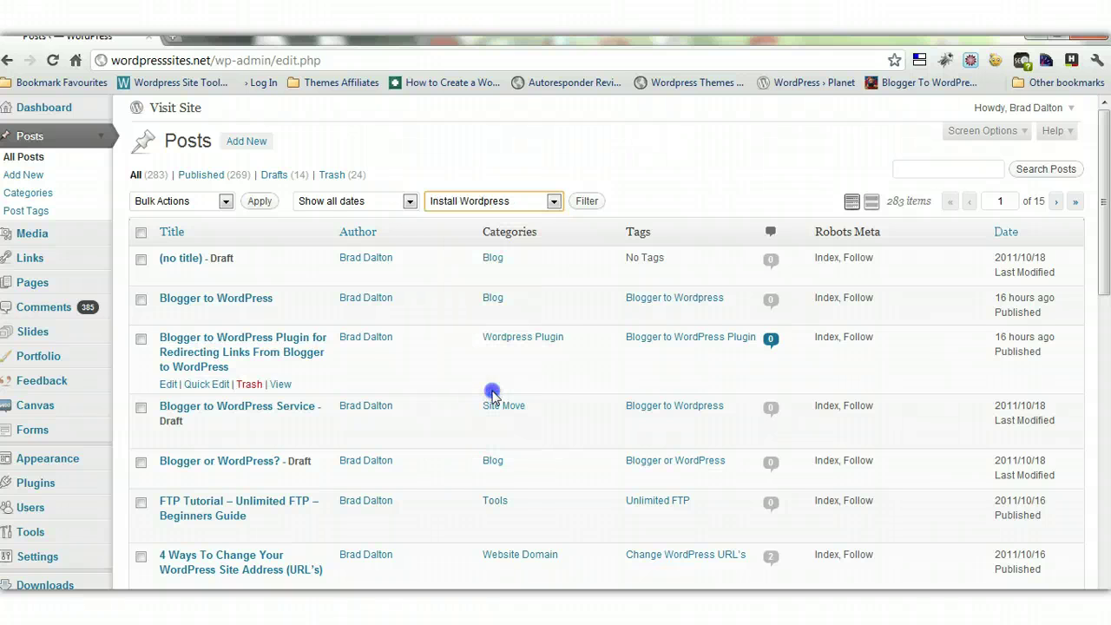
click(587, 202)
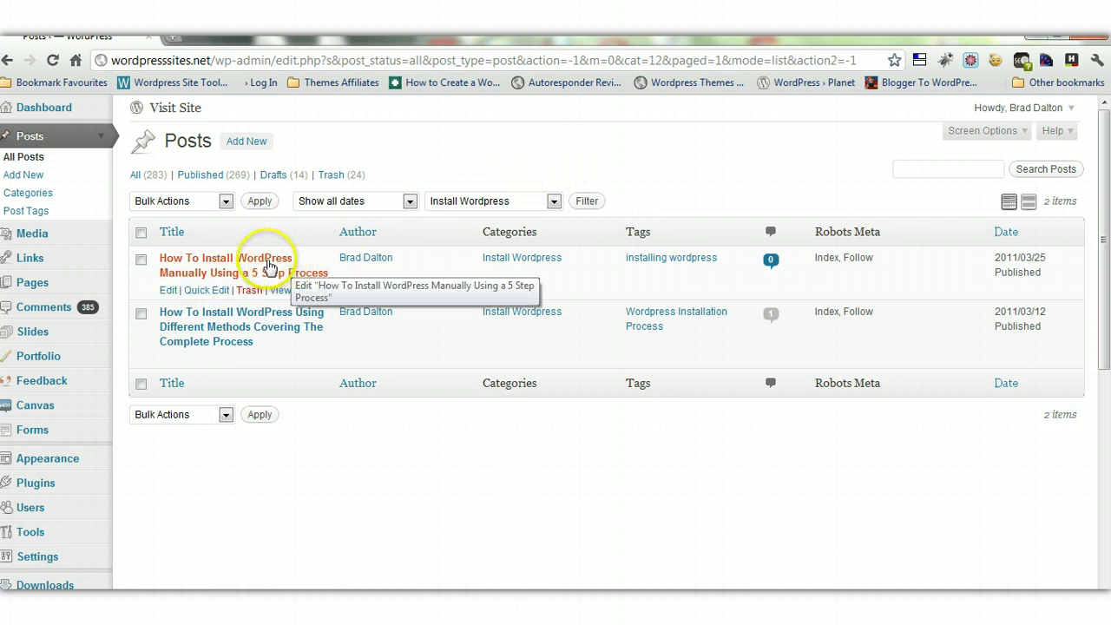
Step: Try bulk-editing both posts, then cancel and open the manual 5-step install post
click(141, 232)
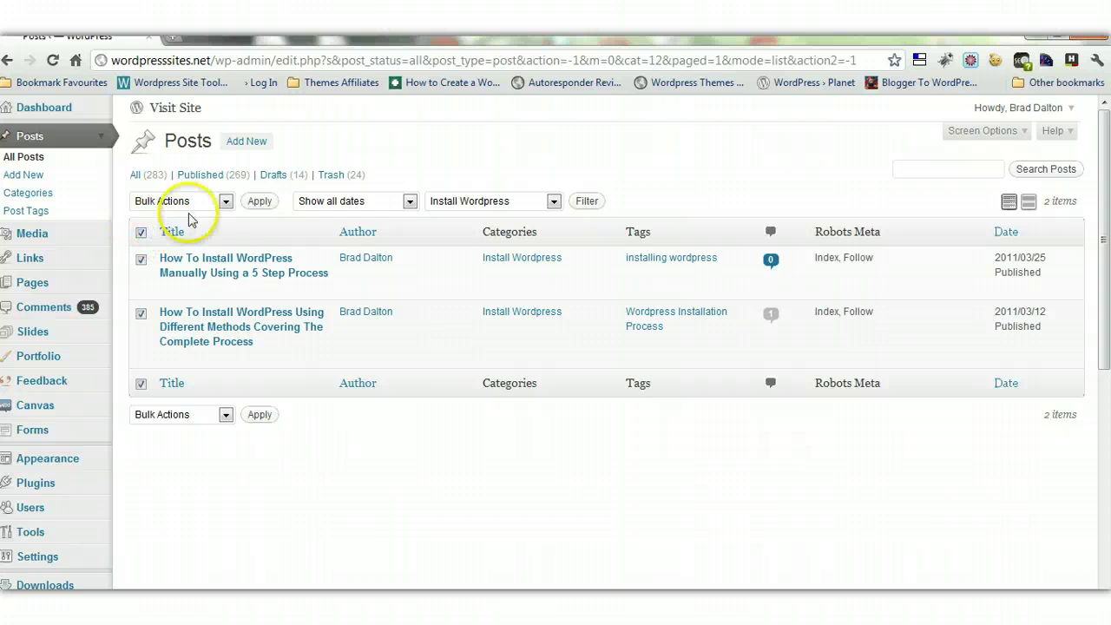
click(226, 201)
click(181, 231)
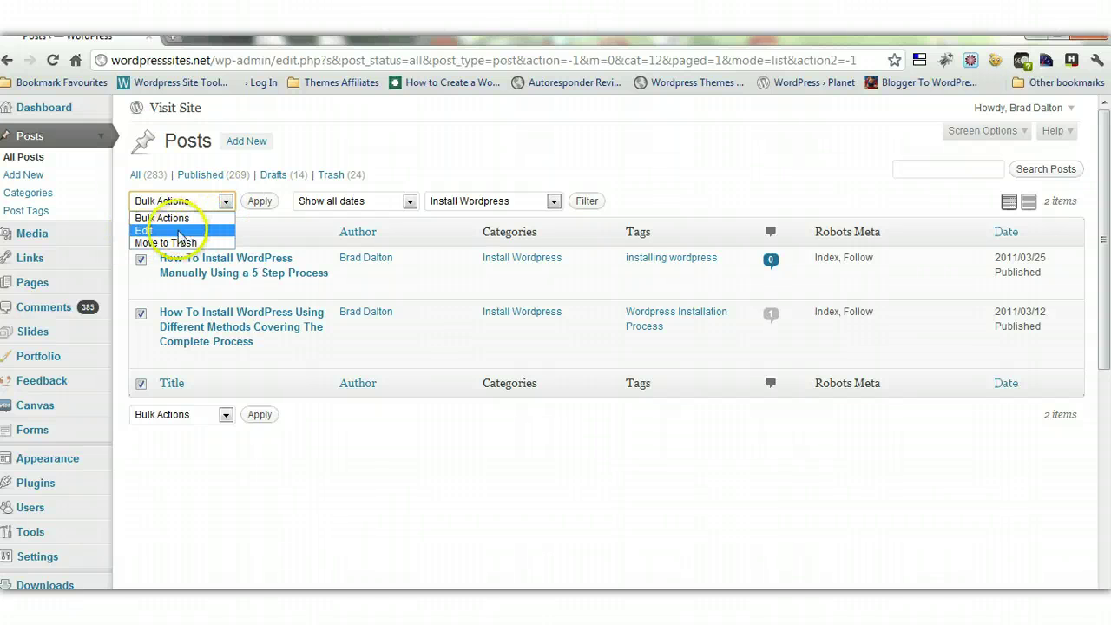
click(228, 202)
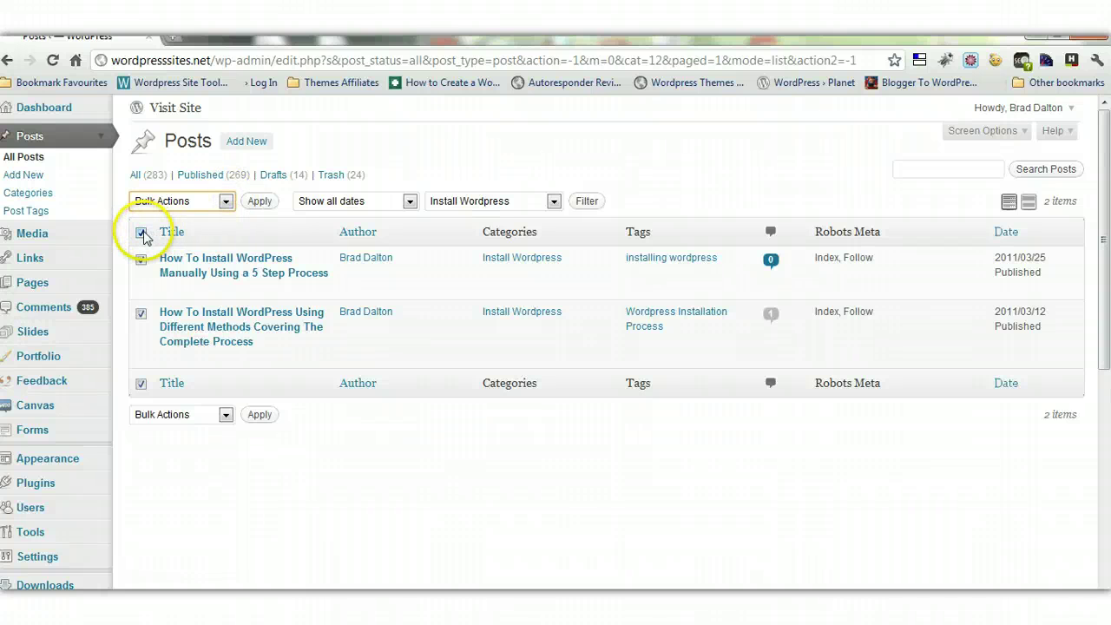
click(140, 232)
click(239, 258)
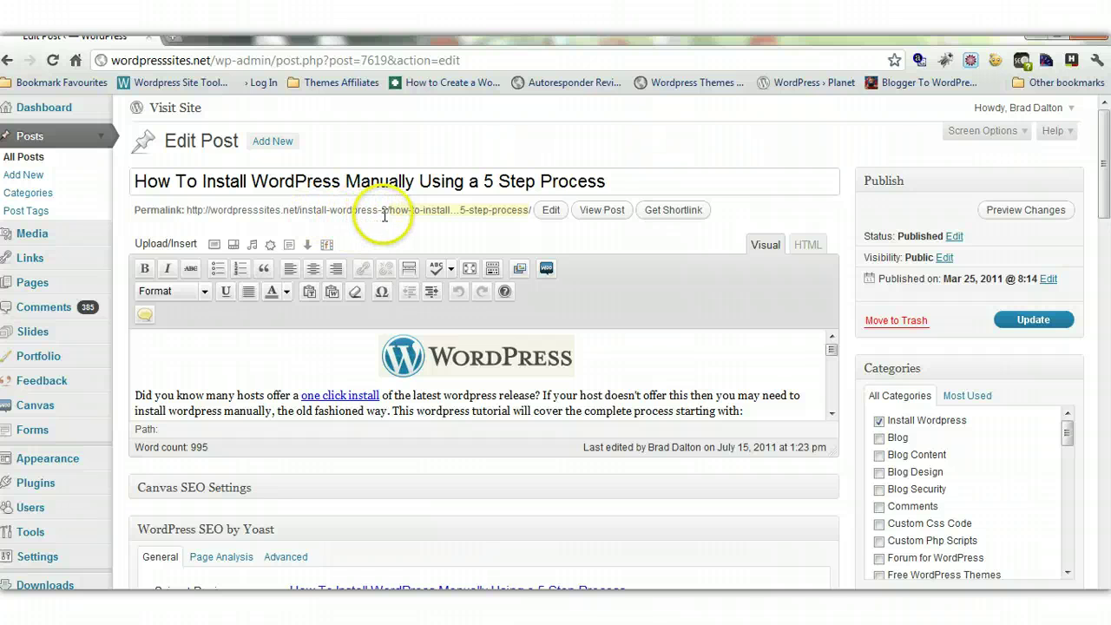
Step: Tick the original Install Wordpress category for the 5-step post and update it
drag(1104, 184, 1104, 213)
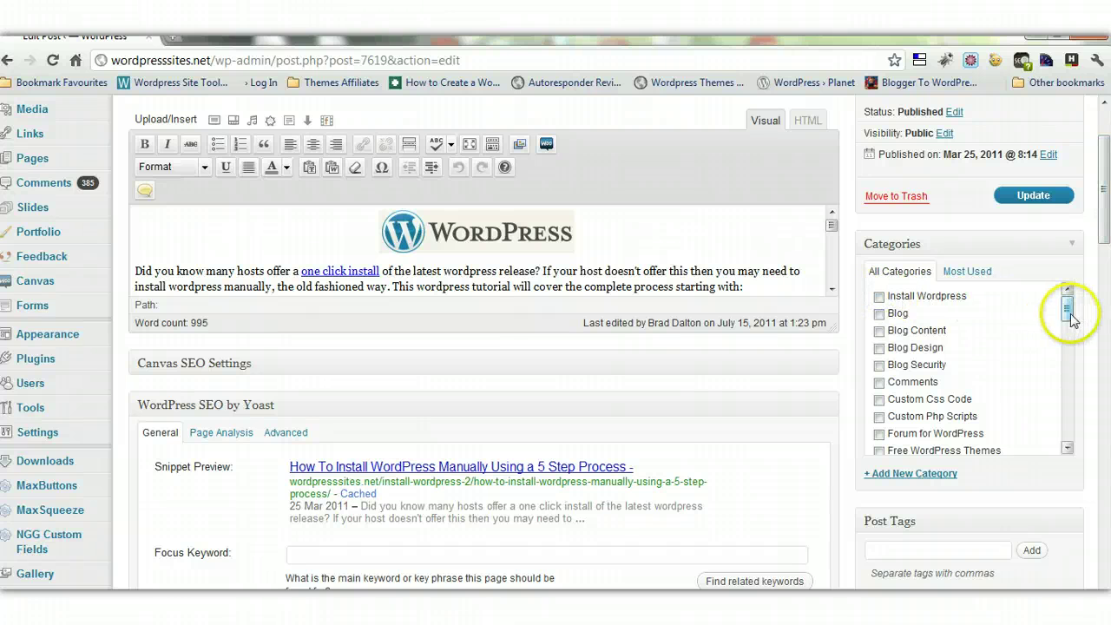
mouse_move(1068, 315)
mouse_down()
mouse_move(1075, 349)
mouse_move(1071, 335)
mouse_up()
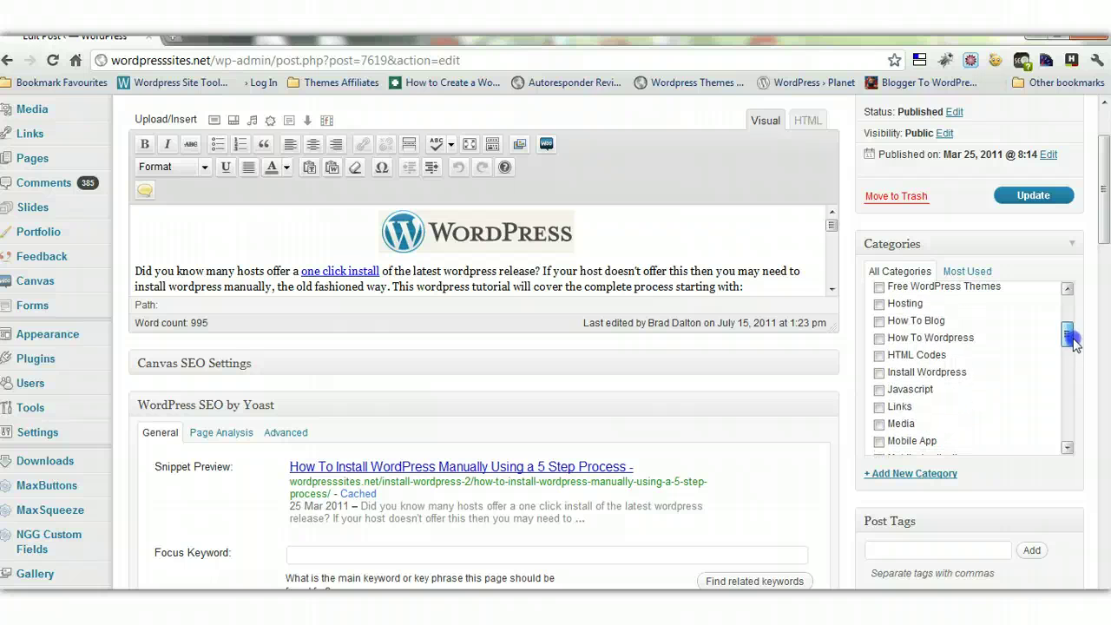
click(878, 373)
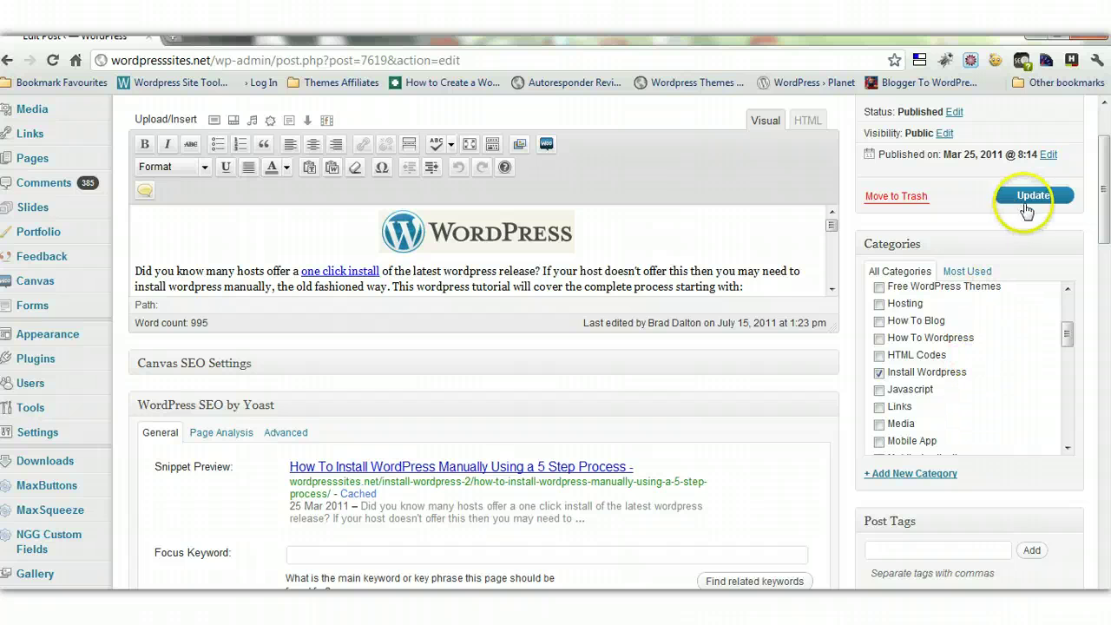
click(1025, 204)
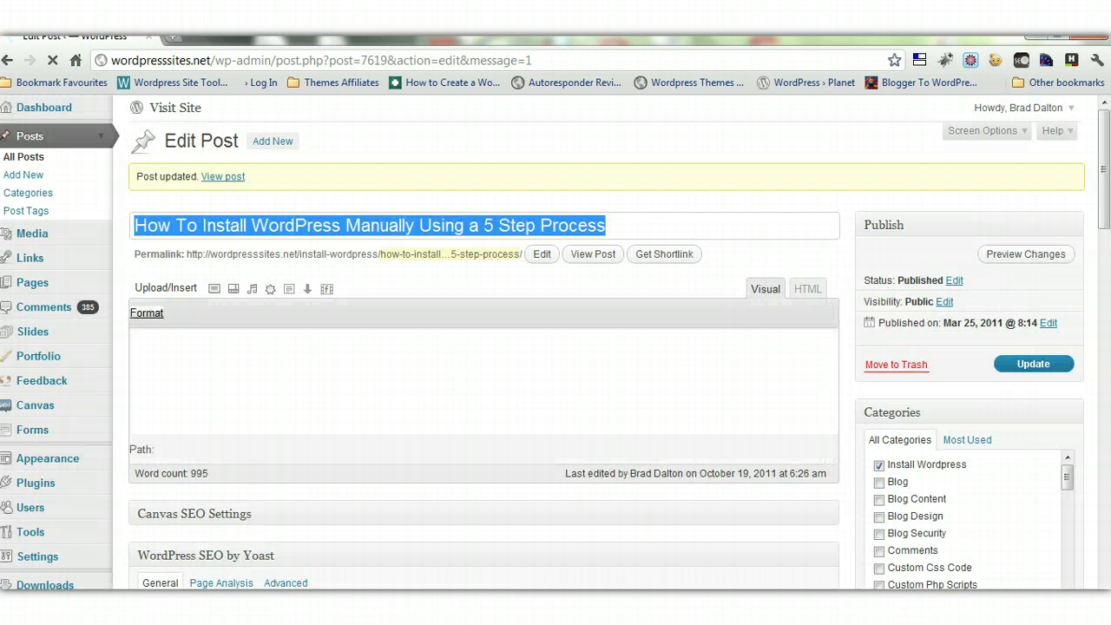
Step: Copy the 5-step manual post's old install-wordpress-2 URL from Notepad, then hide Notepad
click(647, 223)
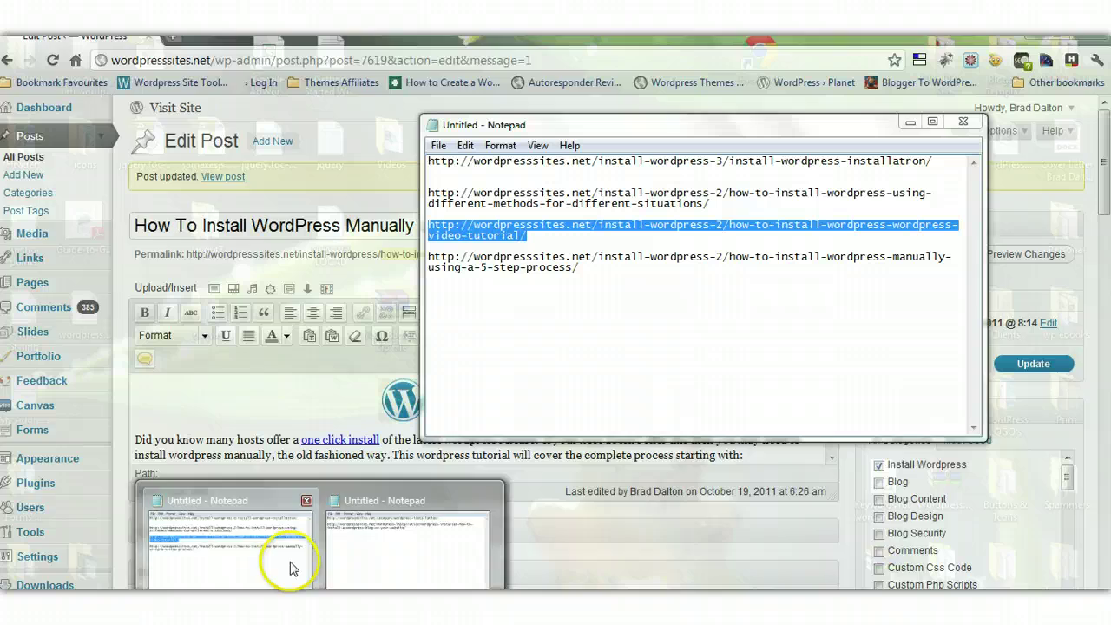
click(292, 565)
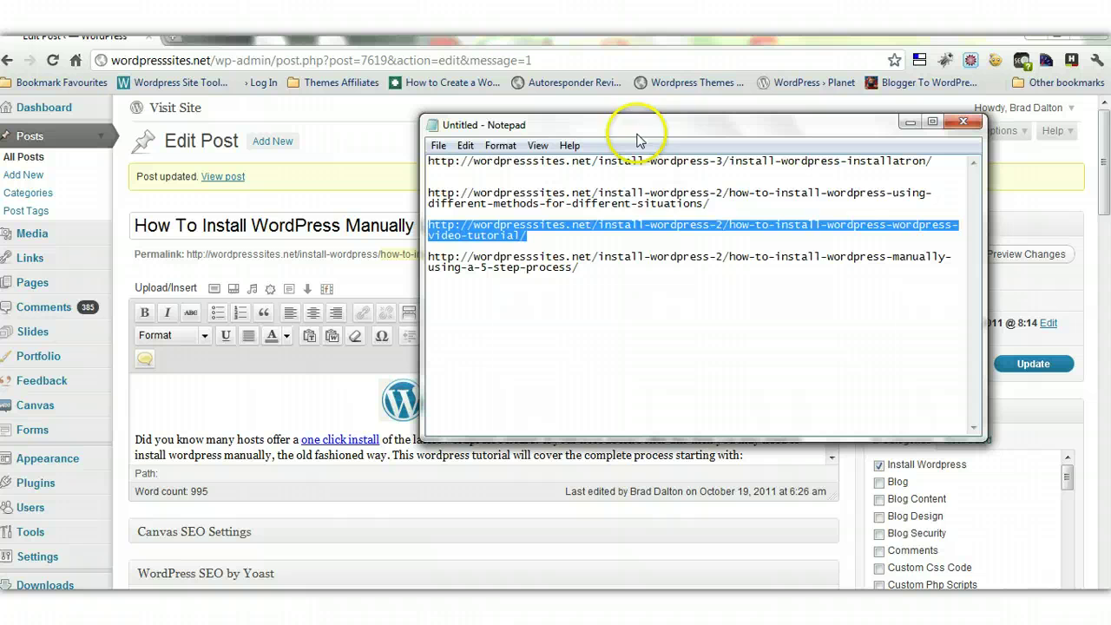
drag(581, 268, 426, 257)
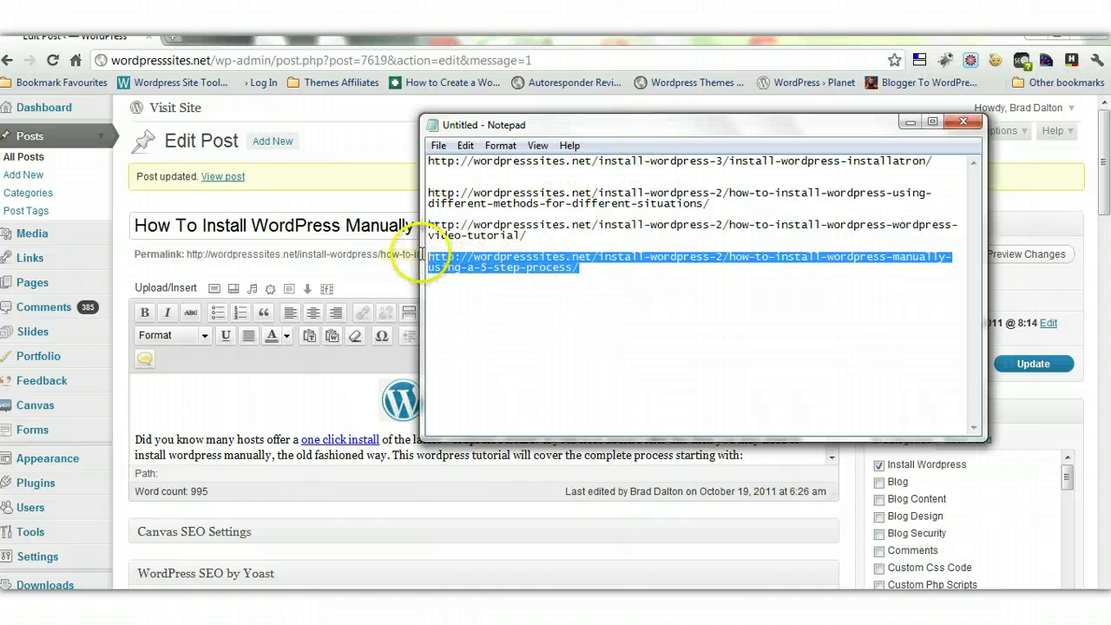
right_click(458, 259)
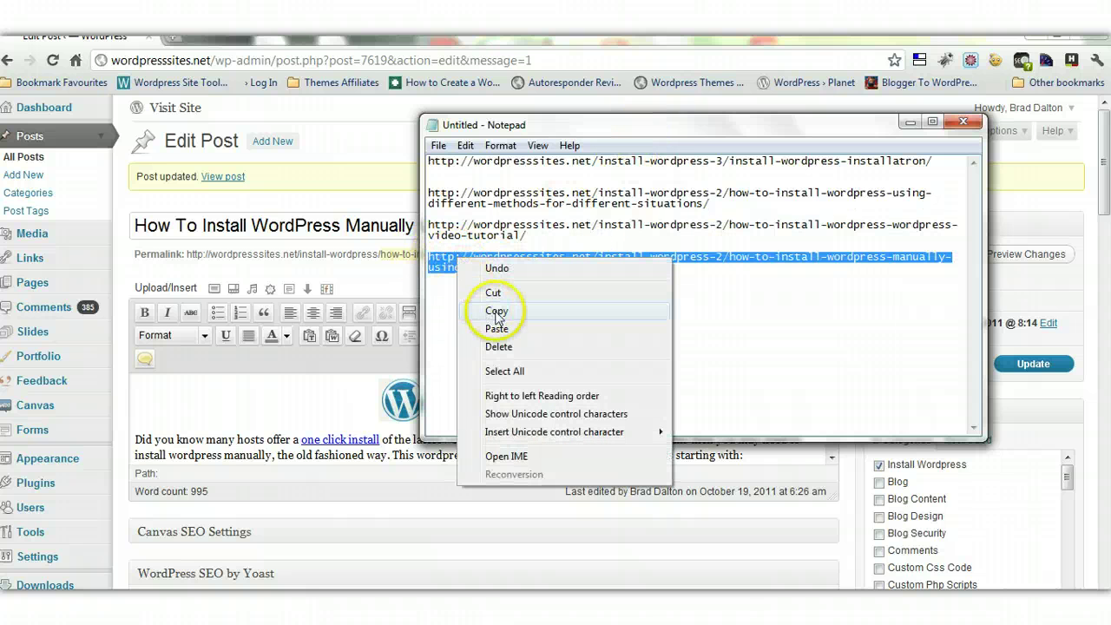
click(495, 310)
click(607, 323)
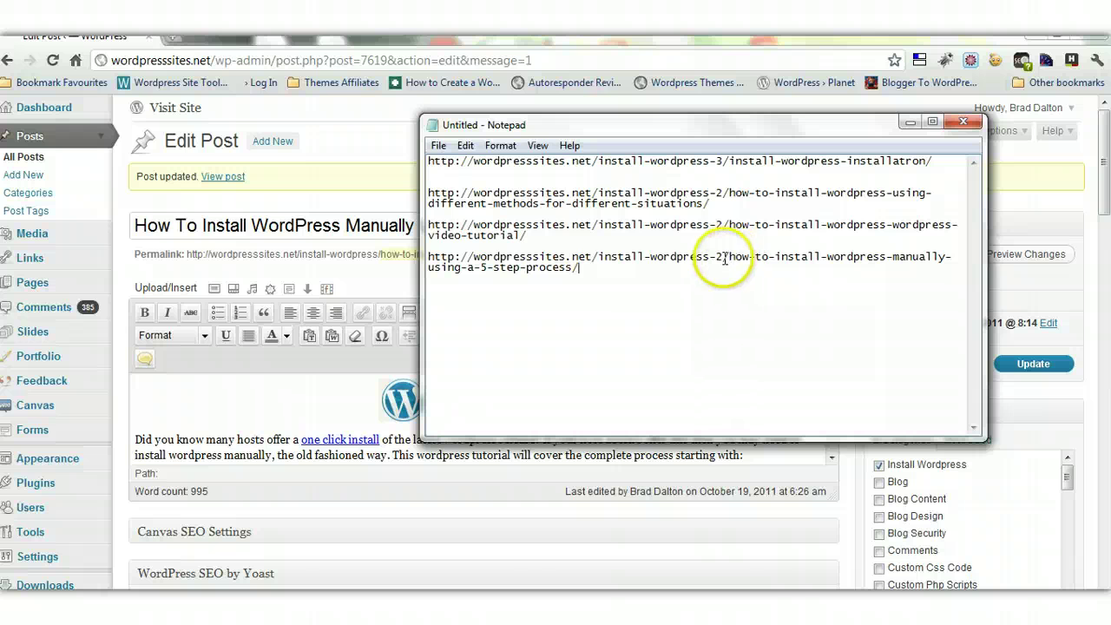
drag(720, 135, 701, 343)
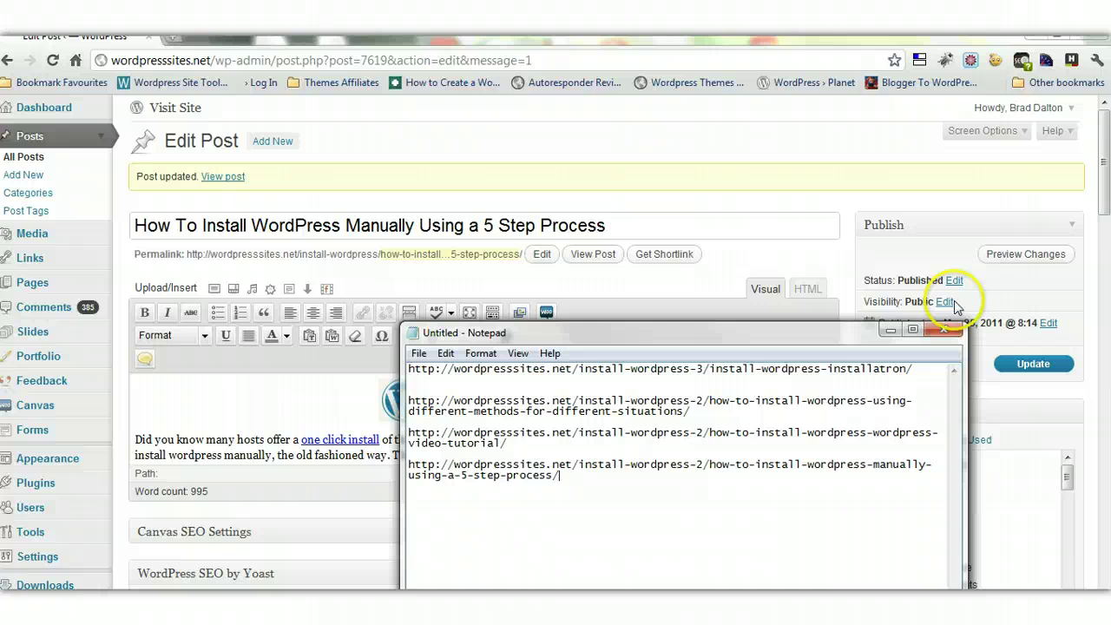
click(891, 330)
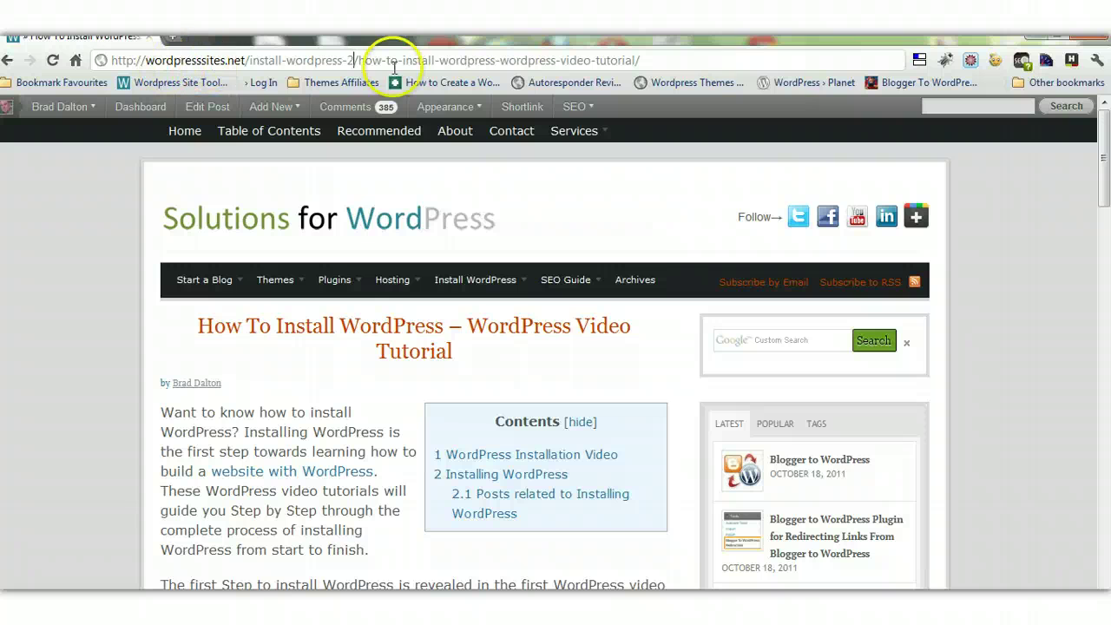
Step: Reload the old video tutorial URL, then paste and load the old 5-step post URL to test redirects
click(658, 64)
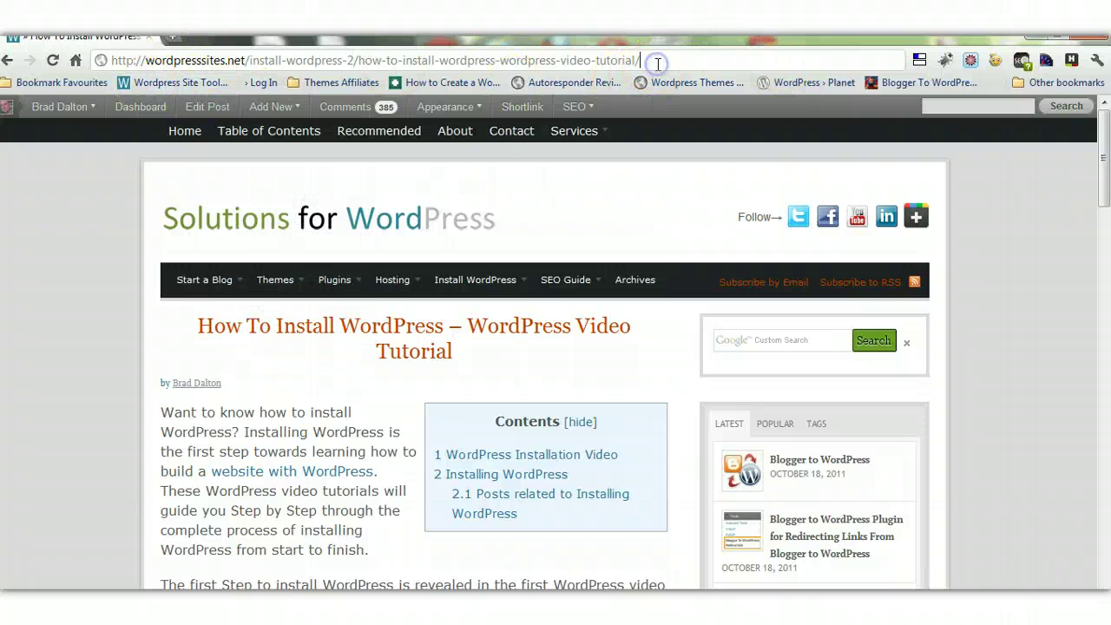
key(Return)
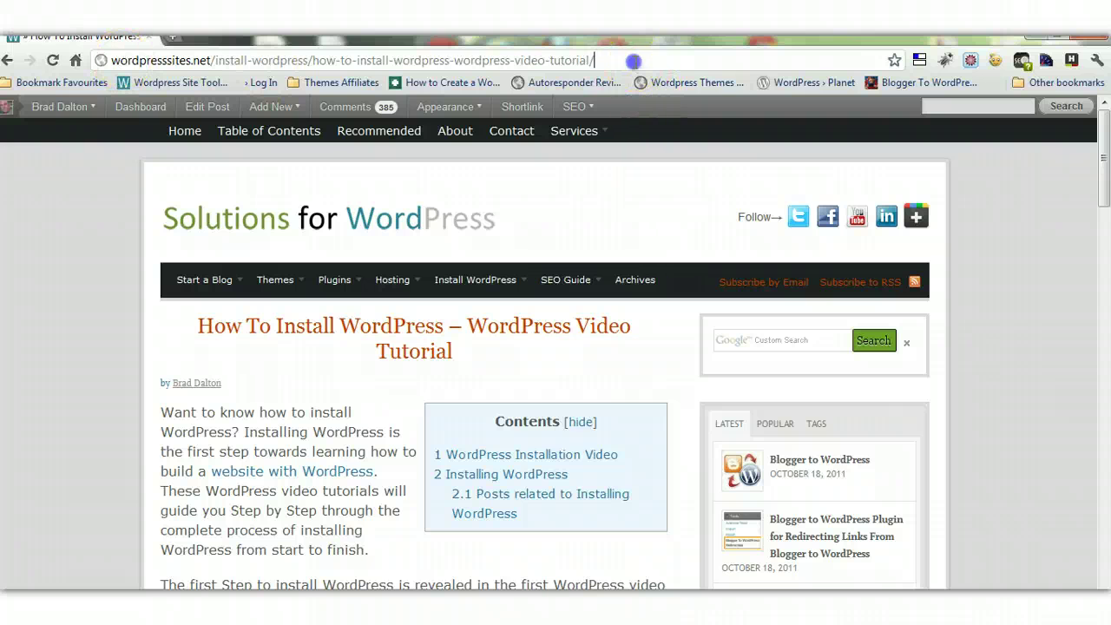
click(113, 60)
key(Delete)
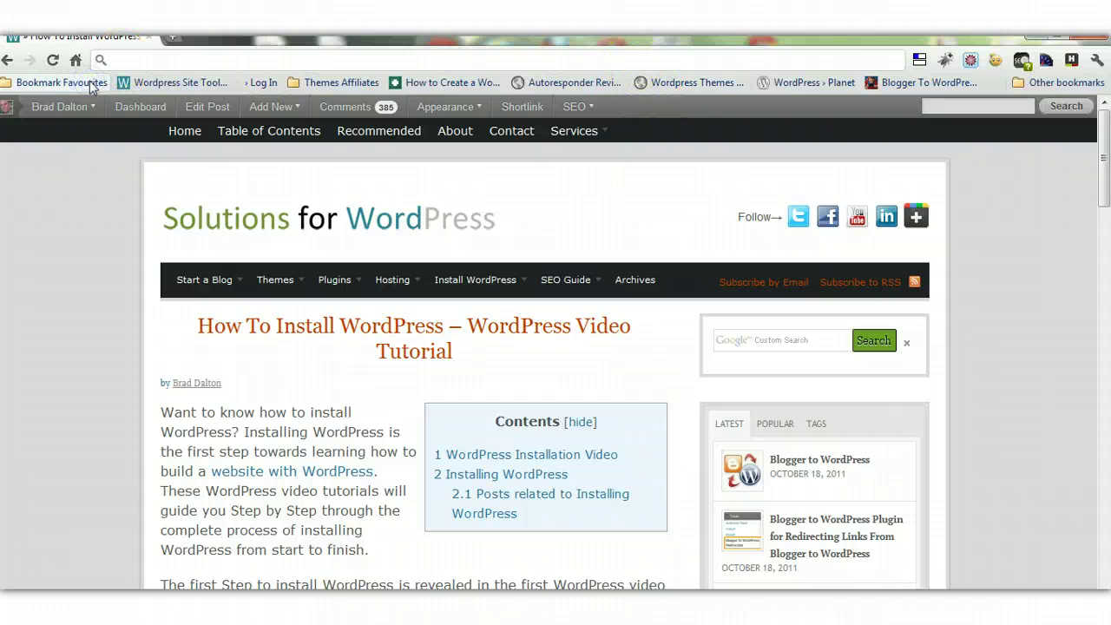
right_click(139, 59)
click(186, 89)
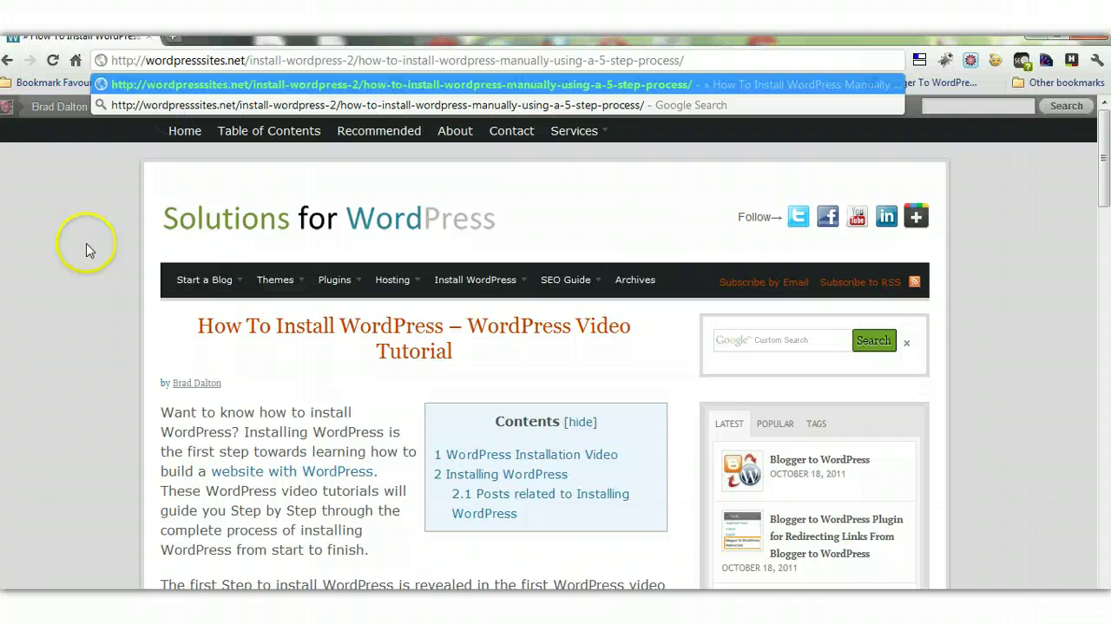
key(Return)
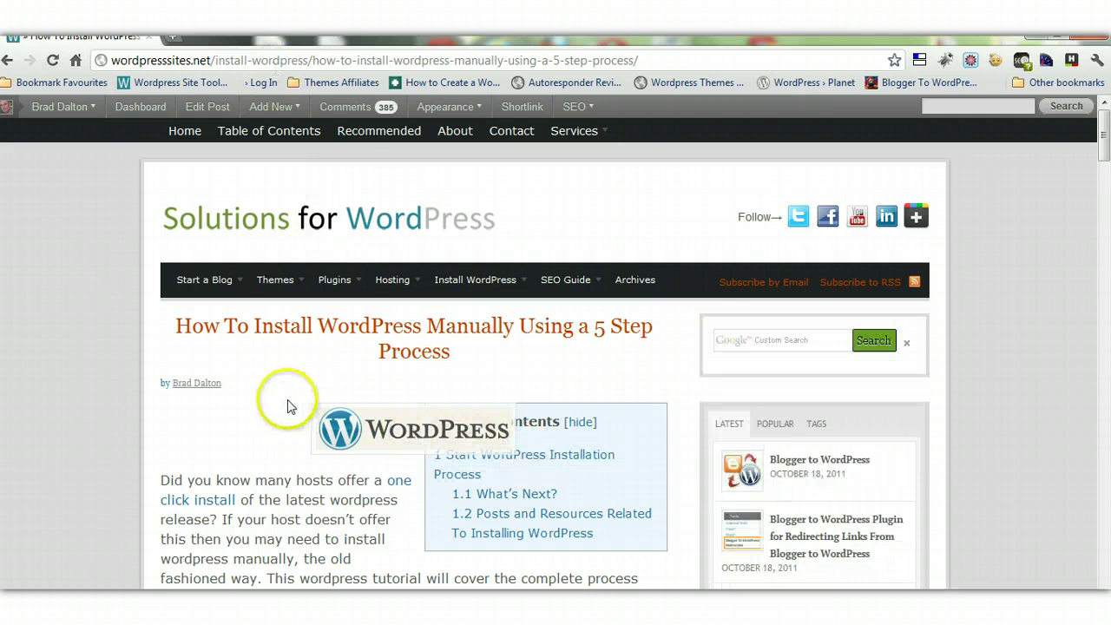
Step: Open the Duplicate title tags report under HTML suggestions in Webmaster Tools
mouse_move(241, 120)
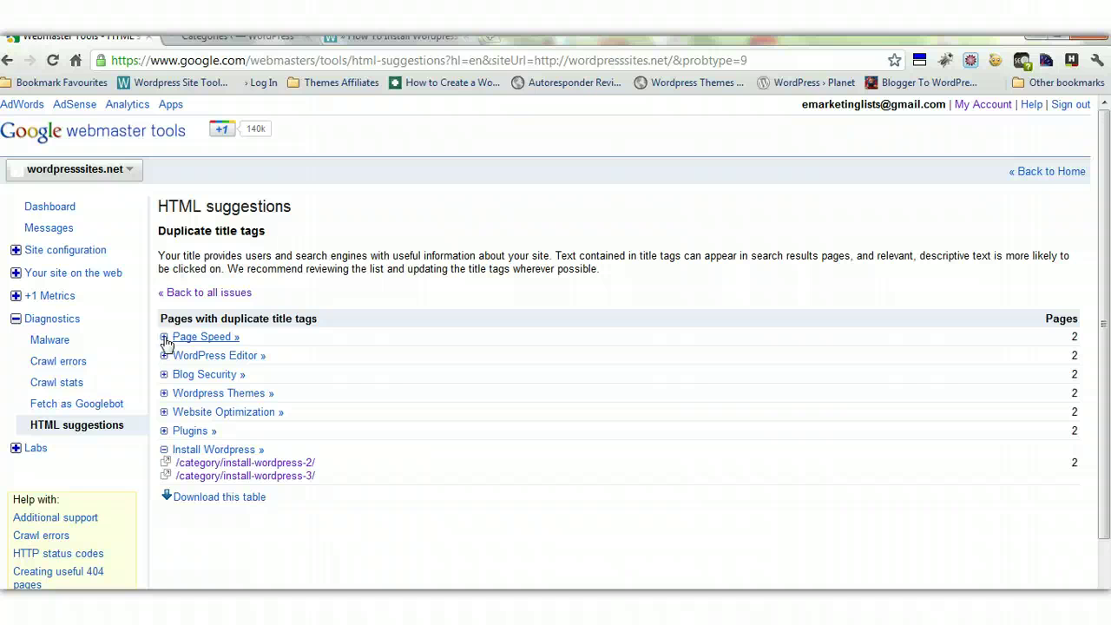
Step: Expand the Page Speed and Plugins rows to see their duplicate-title URLs
click(165, 338)
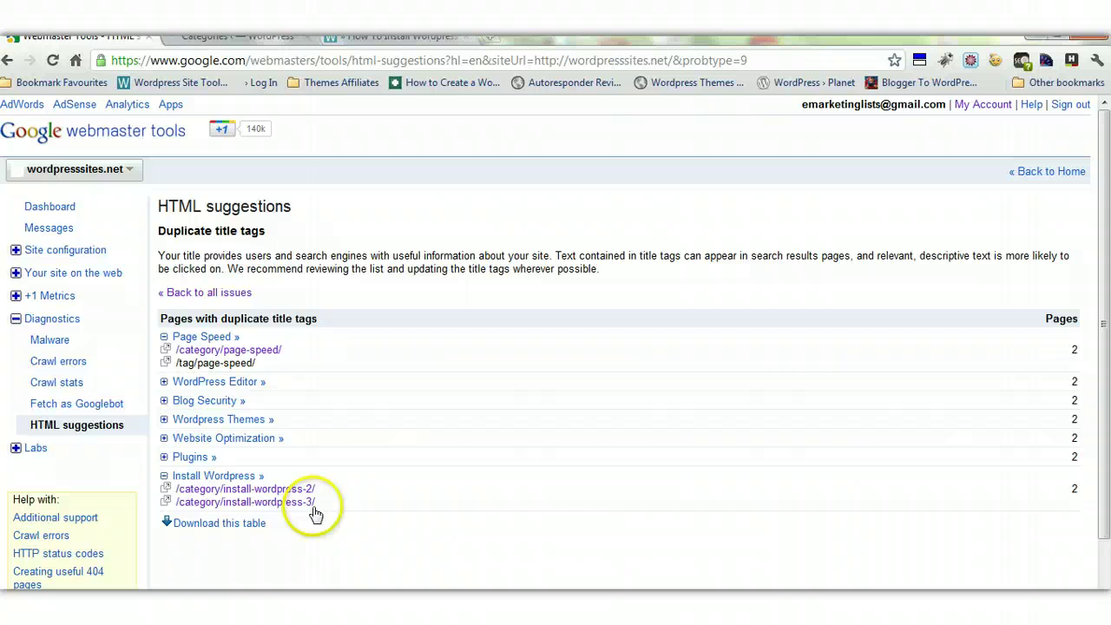
click(164, 457)
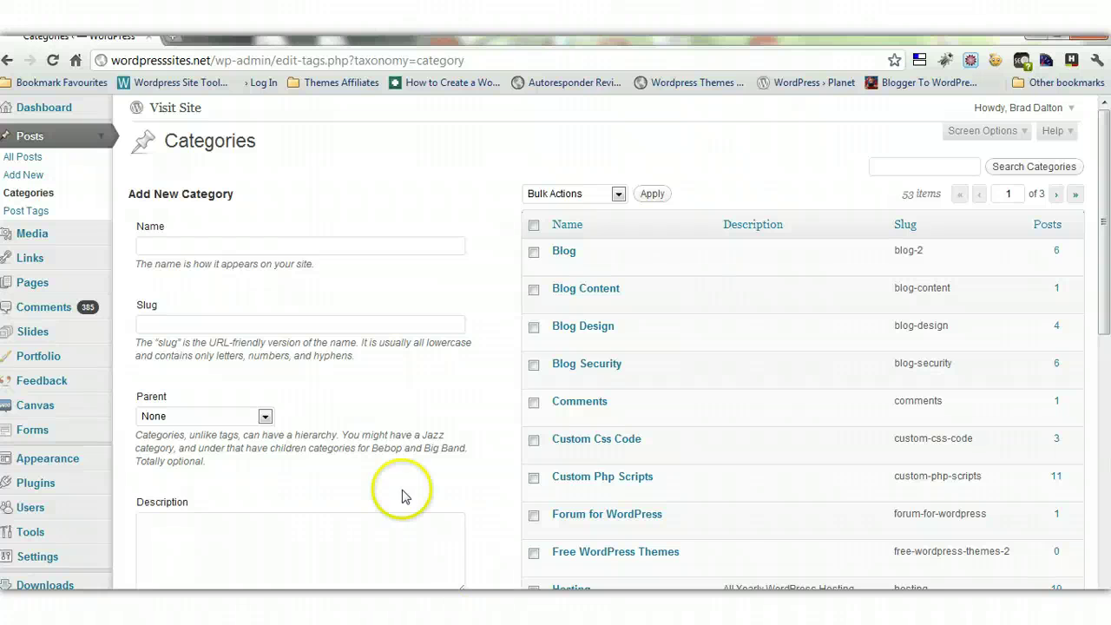
drag(1103, 139, 1097, 251)
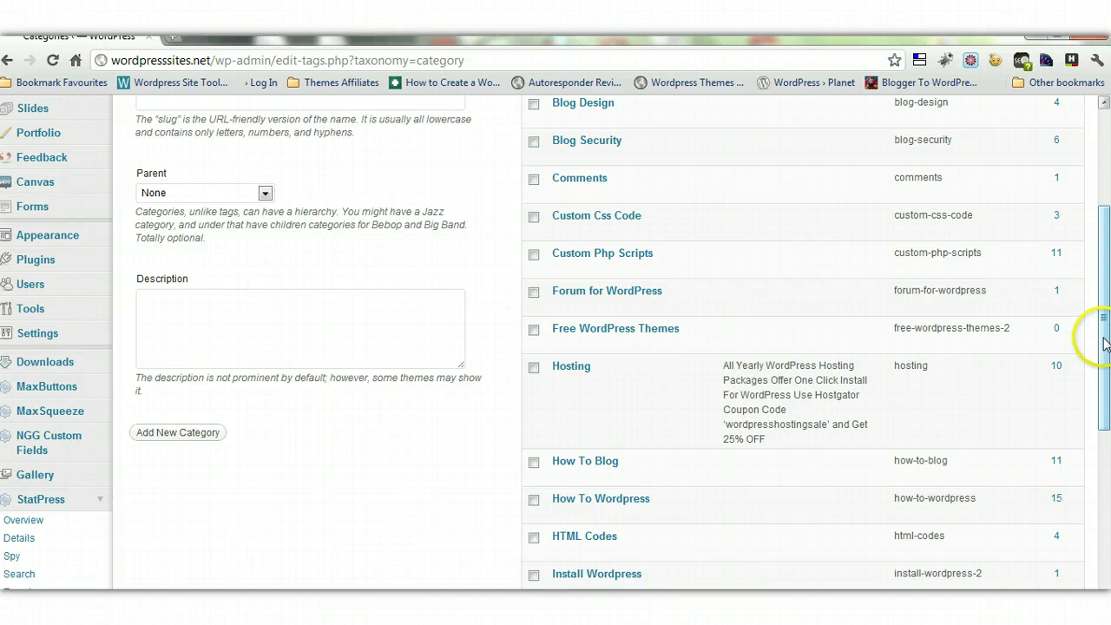
scroll(1105, 298, up, 2)
scroll(1106, 298, up, 5)
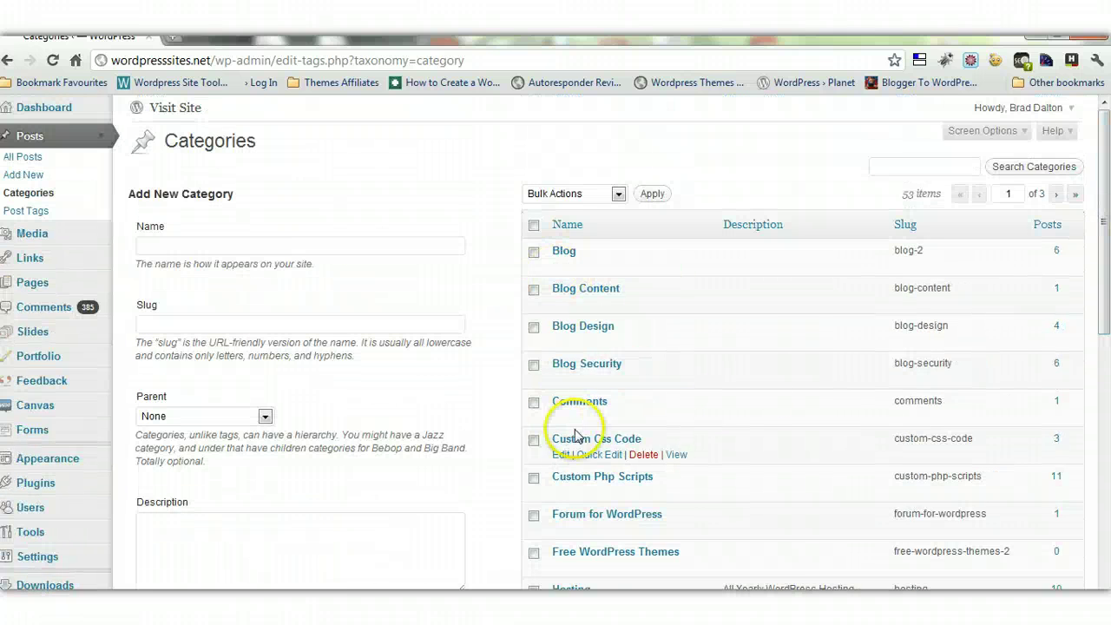
scroll(1098, 277, down, 3)
click(224, 390)
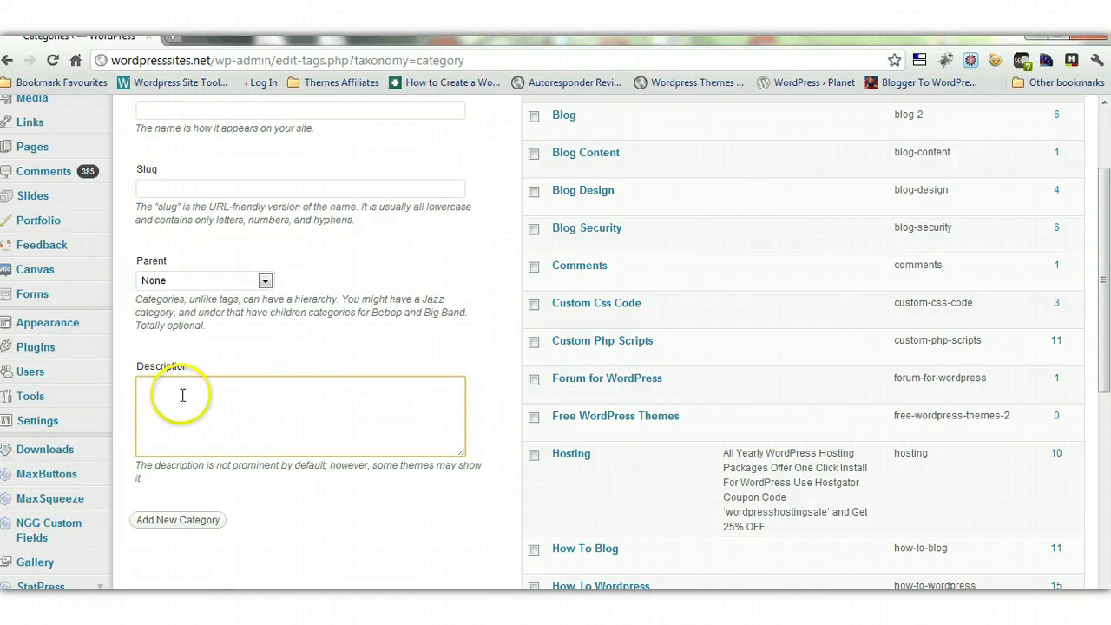
drag(1104, 349, 1106, 318)
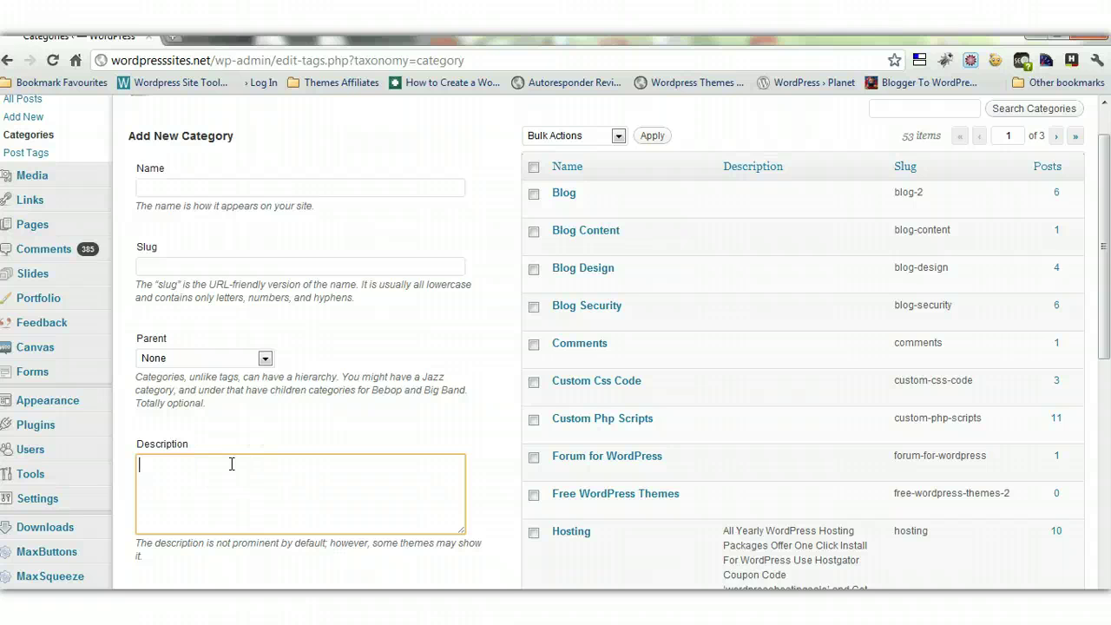
drag(1101, 203, 1101, 185)
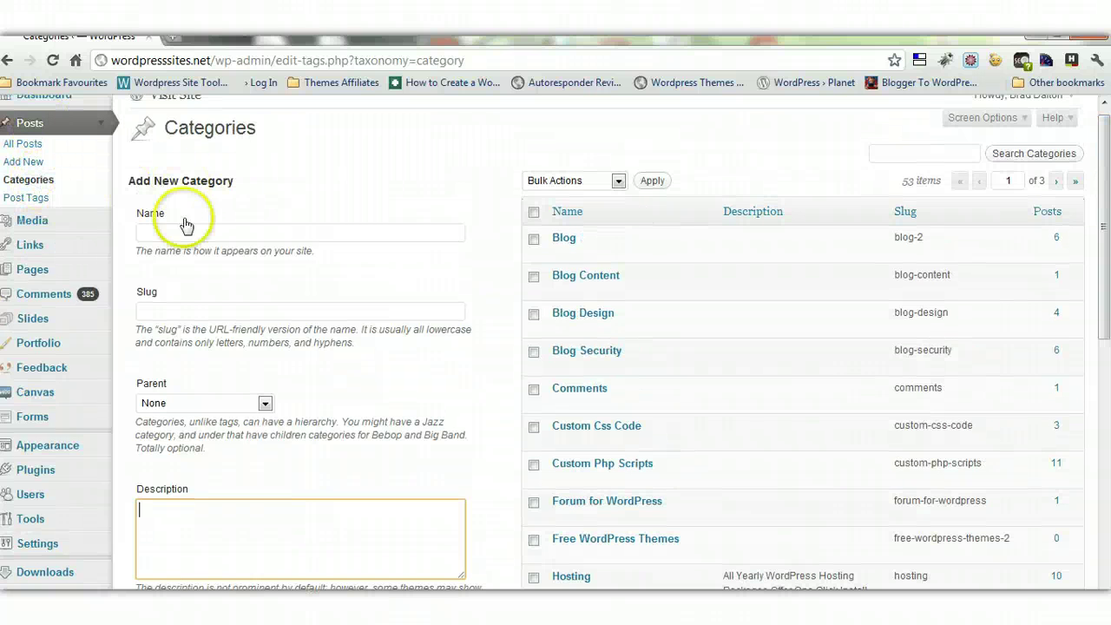
click(229, 518)
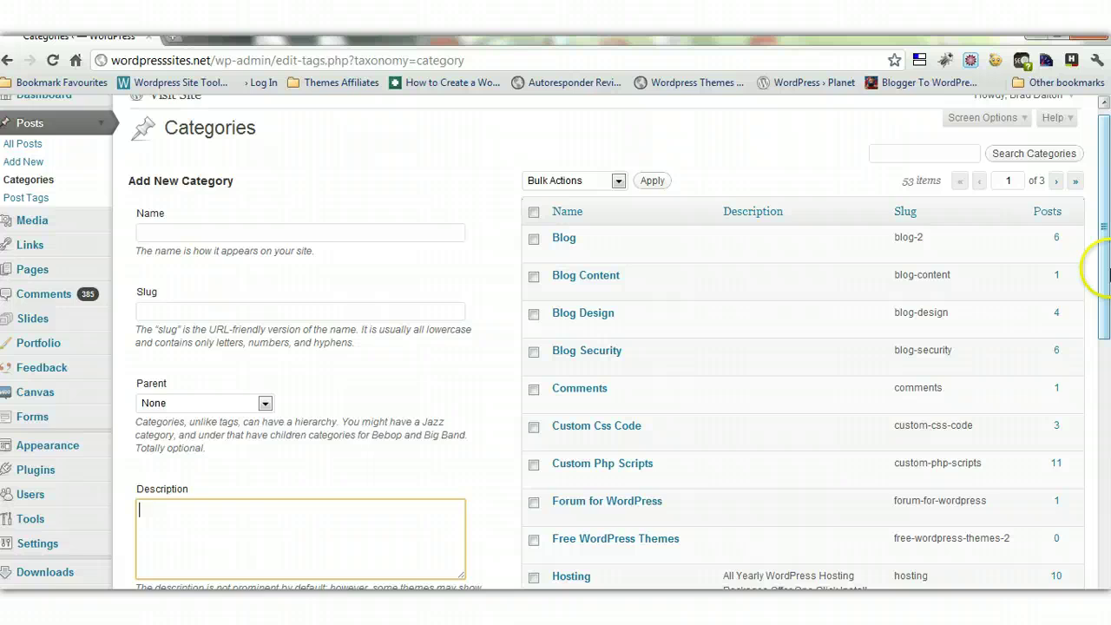
drag(1095, 272, 1096, 328)
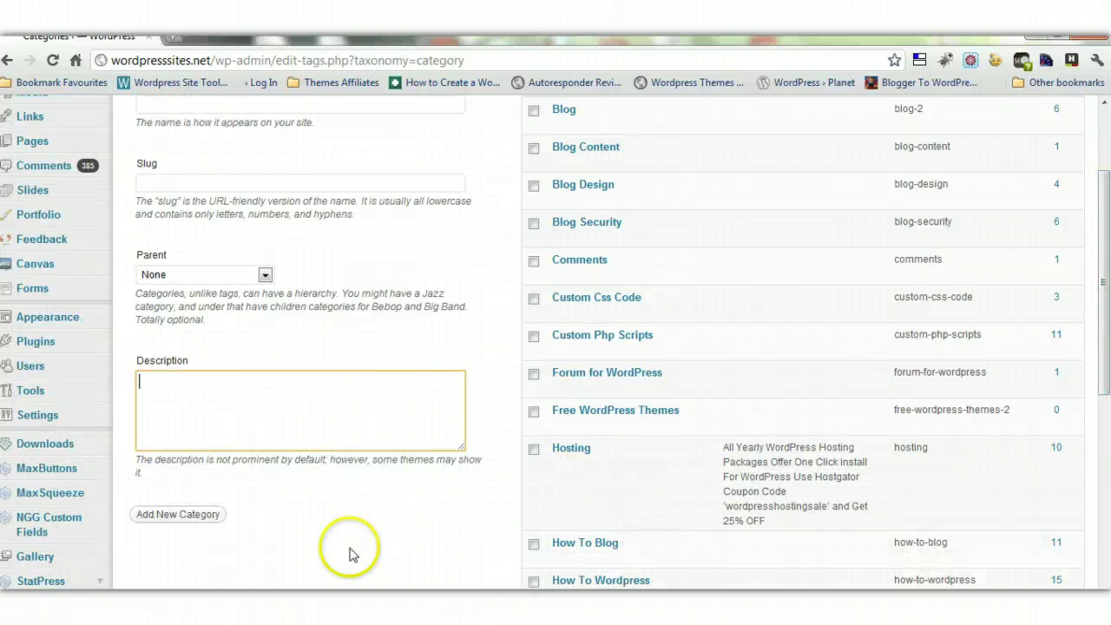